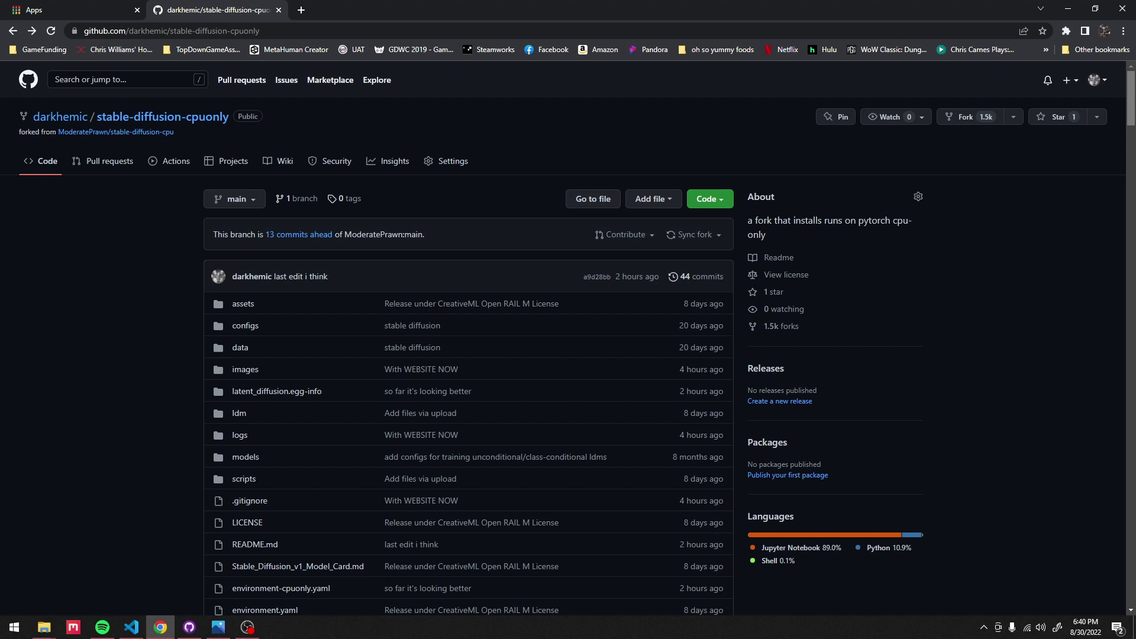
Consult the README's Requirements section and open the Anaconda Powershell Prompt (anaconda3)
{"action": "scroll", "coordinate": [536, 88], "scroll_direction": "down", "scroll_amount": 2}
{"action": "scroll", "coordinate": [568, 338], "scroll_direction": "down", "scroll_amount": 9}
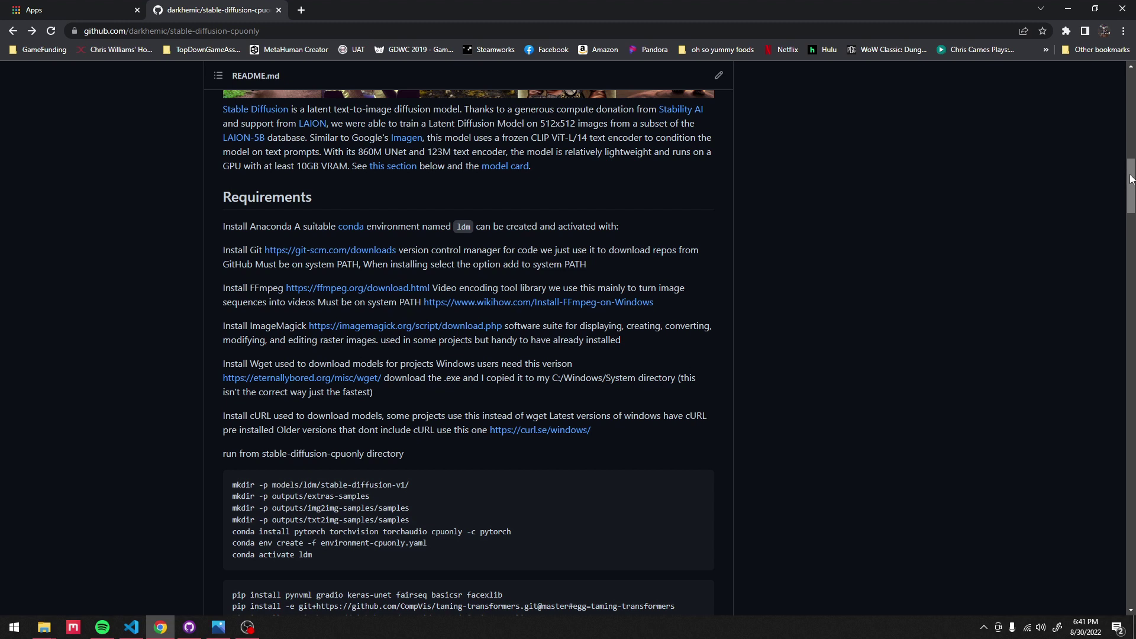
{"action": "scroll", "coordinate": [1128, 177], "scroll_direction": "down", "scroll_amount": 1}
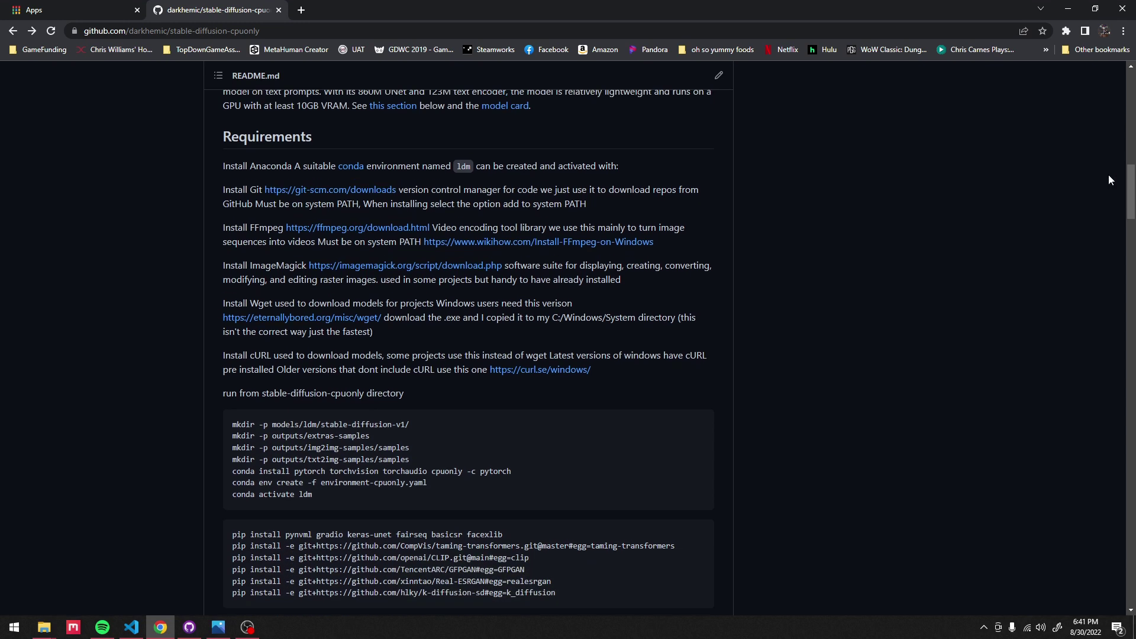
{"action": "left_click", "coordinate": [13, 628]}
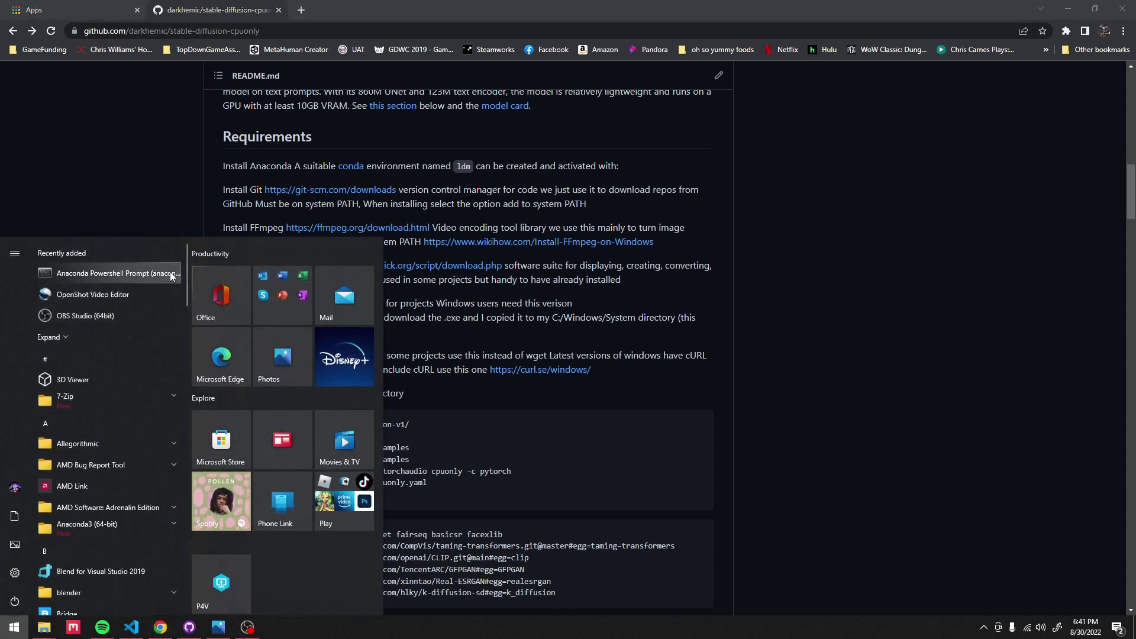
{"action": "left_click", "coordinate": [125, 523]}
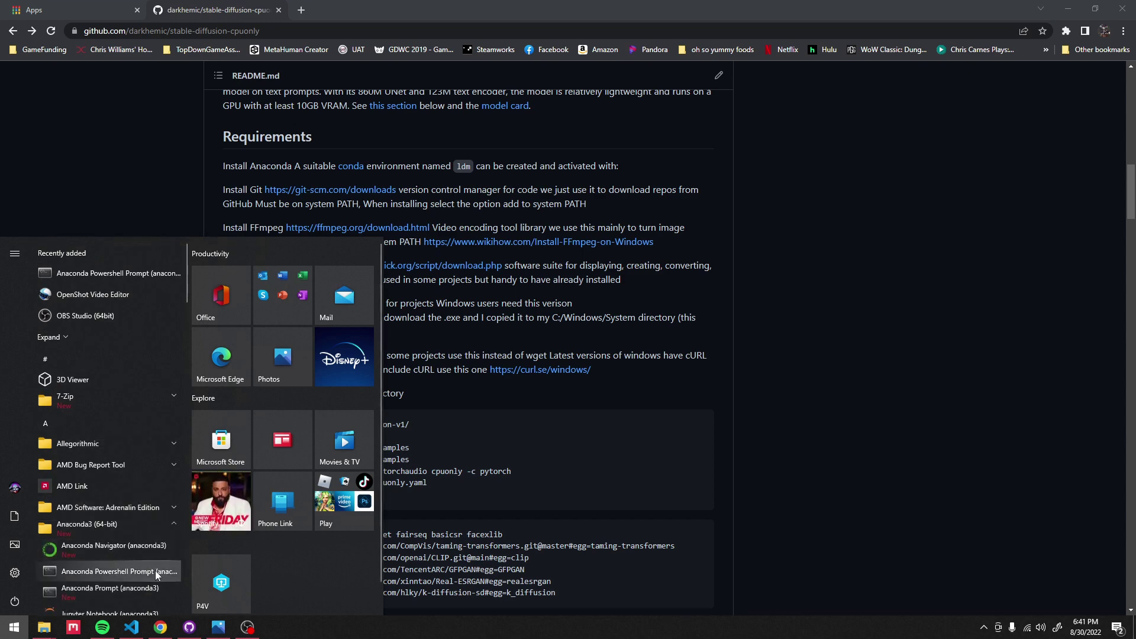
{"action": "left_click", "coordinate": [155, 572]}
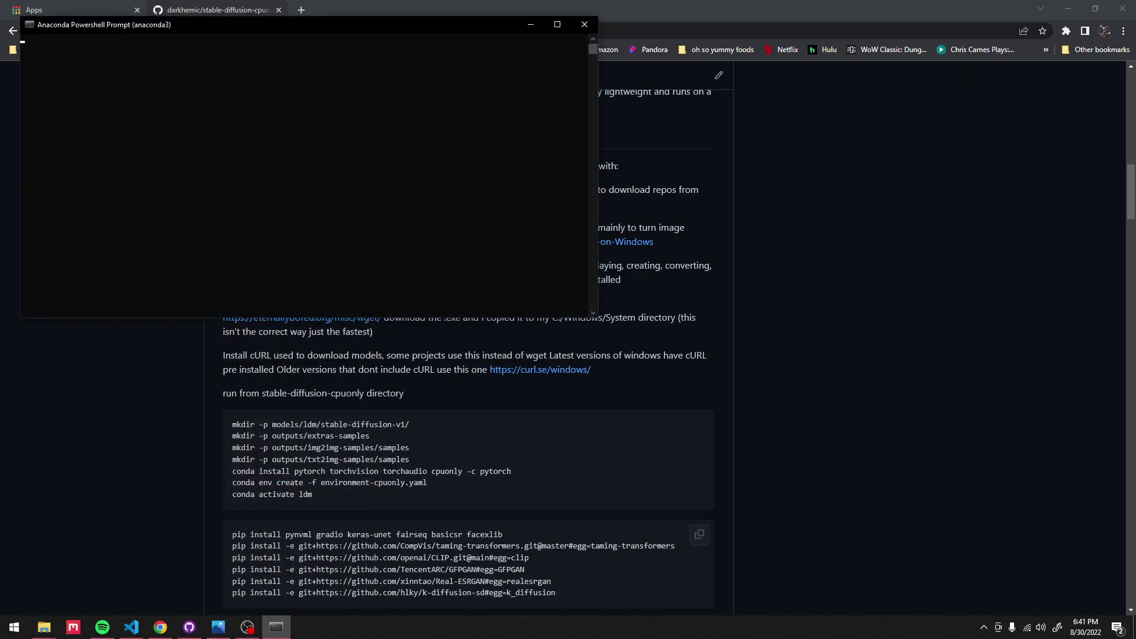
{"action": "left_click_drag", "start_coordinate": [491, 30], "coordinate": [497, 206]}
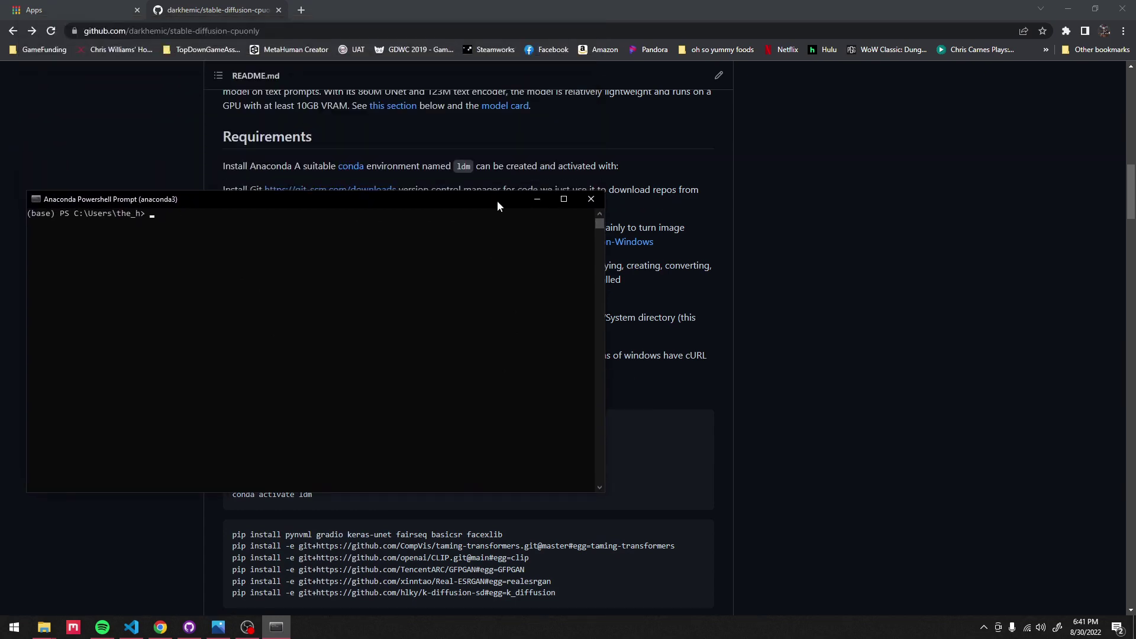
Minimize the prompt and download the stable-diffusion-cpuonly repository from GitHub as a ZIP archive
{"action": "left_click", "coordinate": [536, 198]}
{"action": "scroll", "coordinate": [537, 237], "scroll_direction": "up", "scroll_amount": 15}
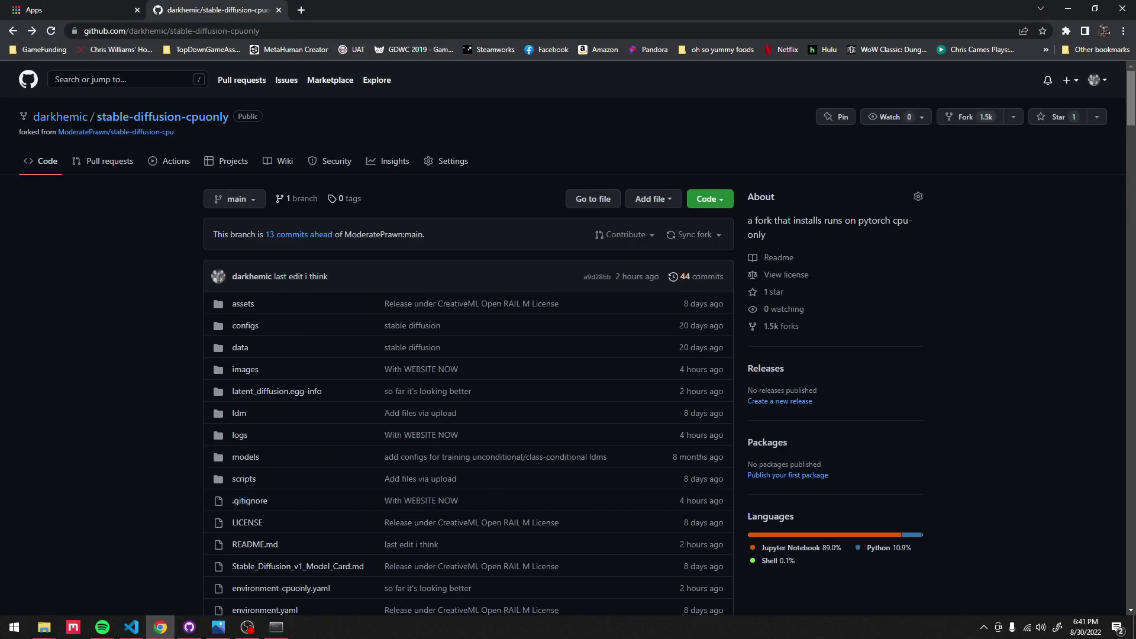
{"action": "left_click", "coordinate": [724, 199]}
{"action": "left_click", "coordinate": [593, 368]}
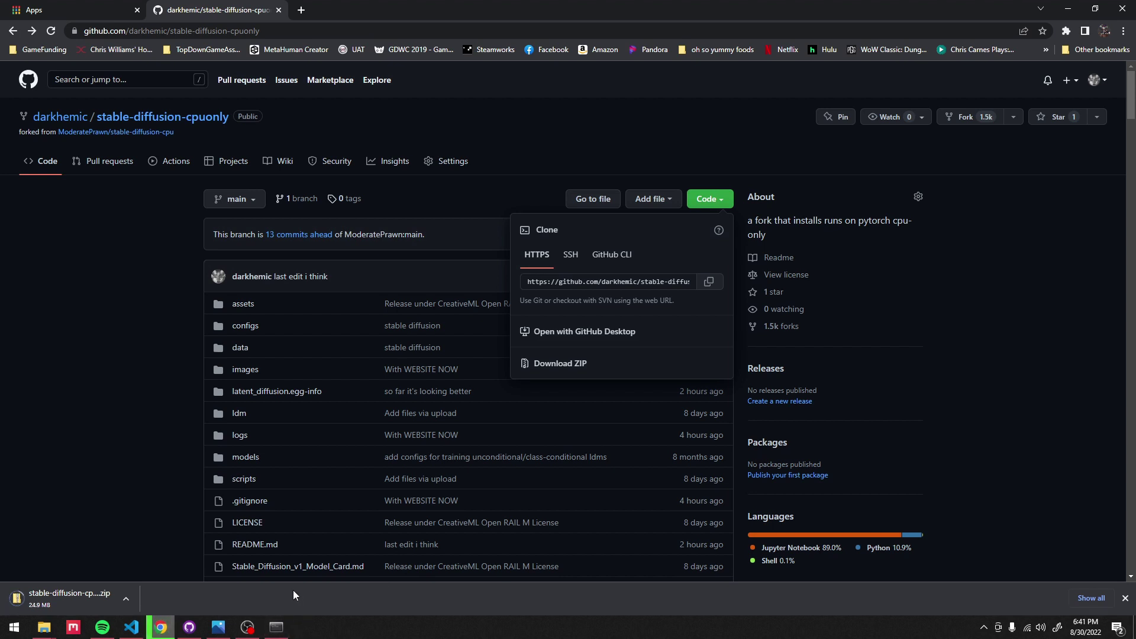
Start a cd command in the Anaconda prompt and copy the address of the stable-diffusion-cpuonly folder on drive D: as text
{"action": "left_click", "coordinate": [277, 627]}
{"action": "type", "text": "cd"}
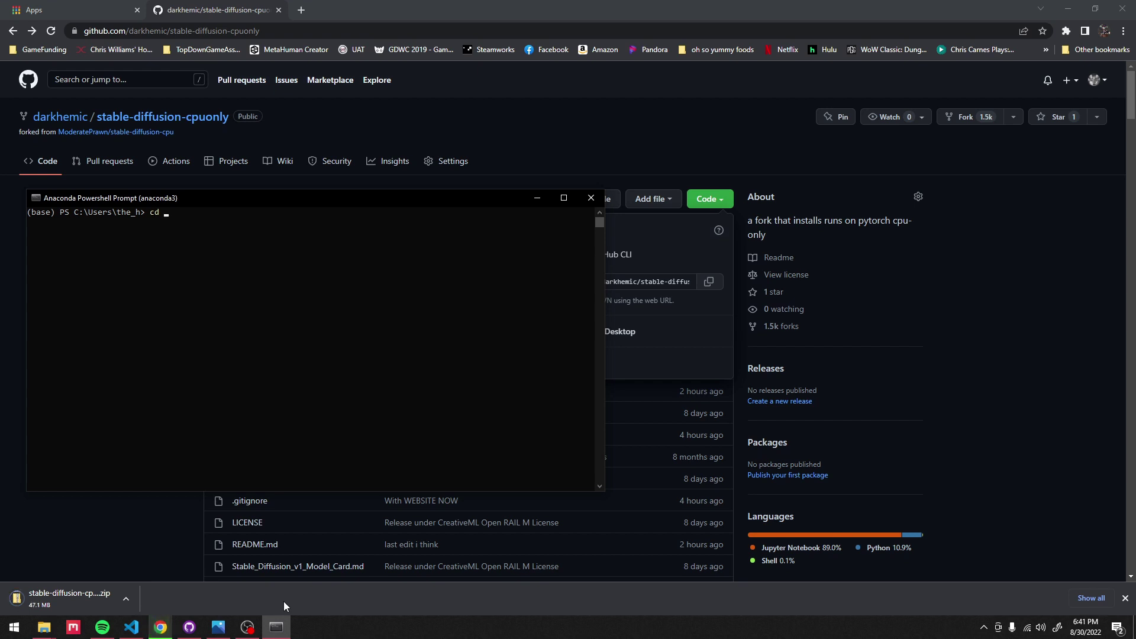
{"action": "left_click", "coordinate": [16, 631]}
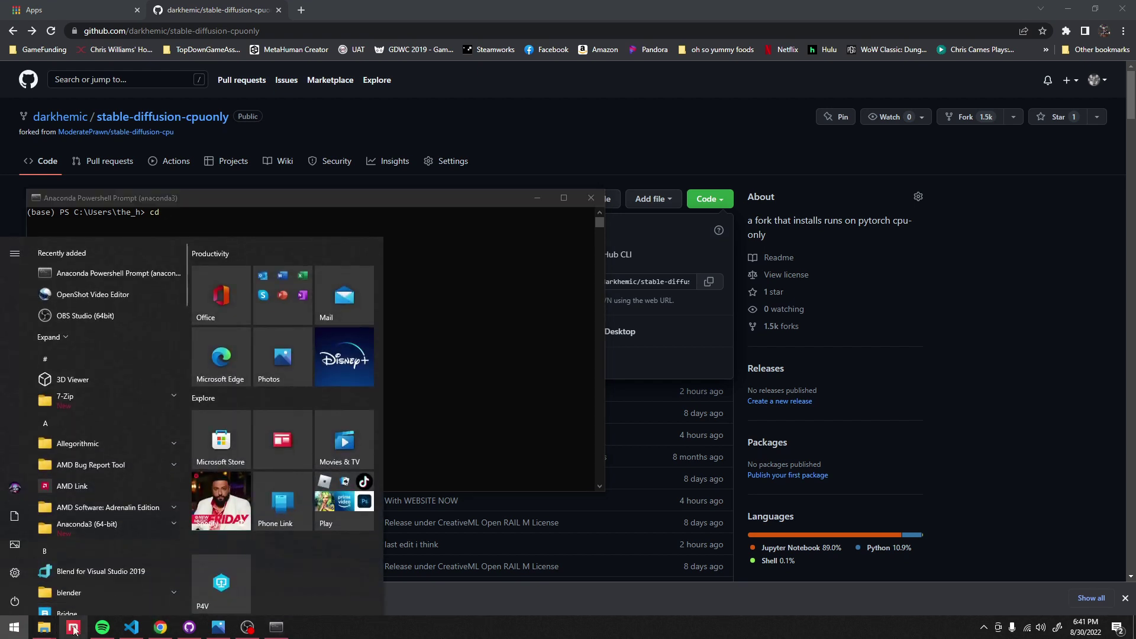
{"action": "mouse_move", "coordinate": [44, 627]}
{"action": "left_click", "coordinate": [90, 538]}
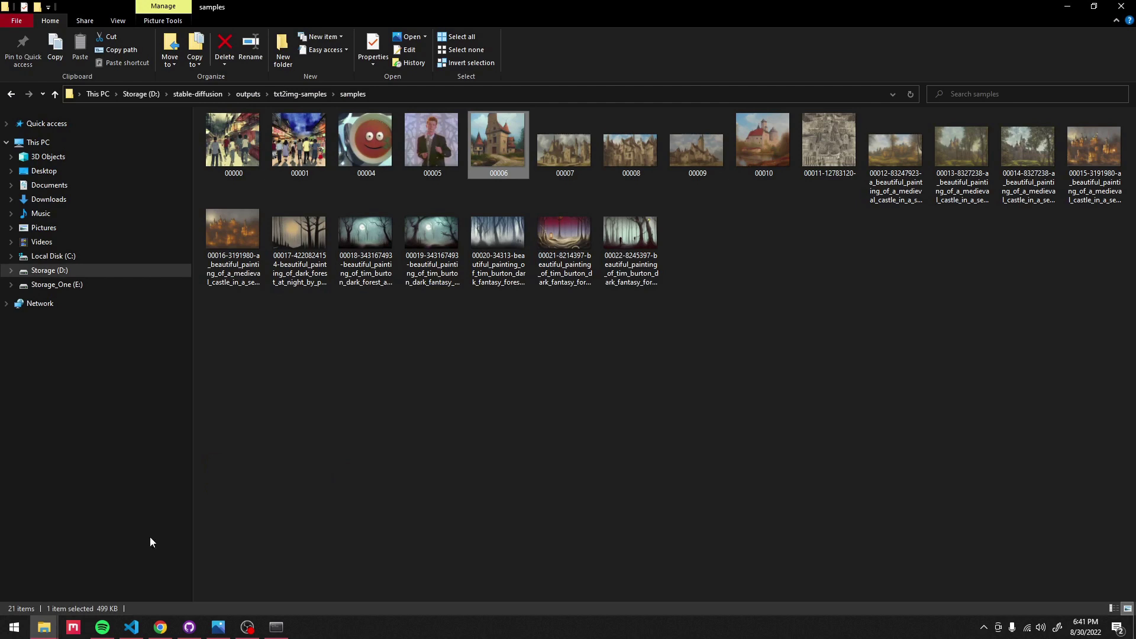
{"action": "left_click", "coordinate": [145, 95]}
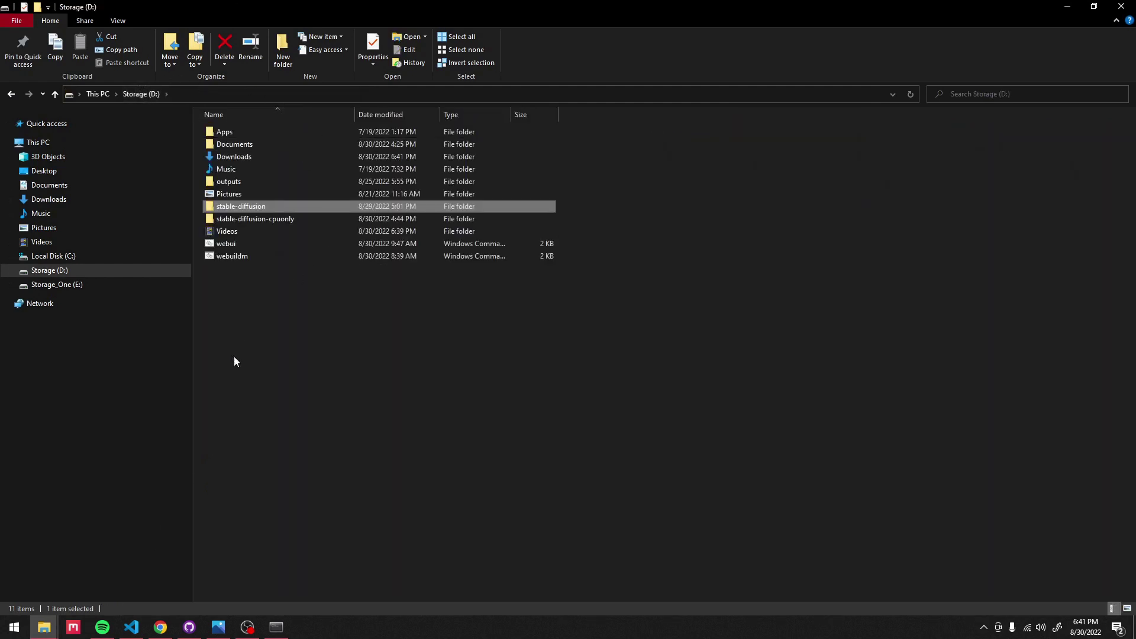
{"action": "double_click", "coordinate": [280, 218]}
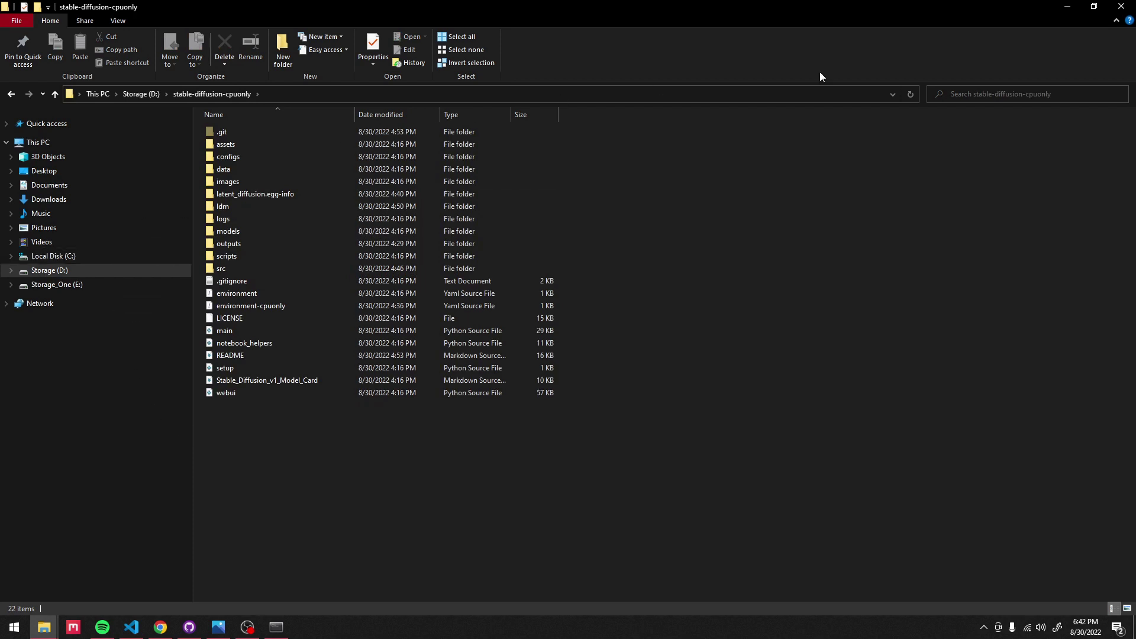
{"action": "right_click", "coordinate": [271, 93]}
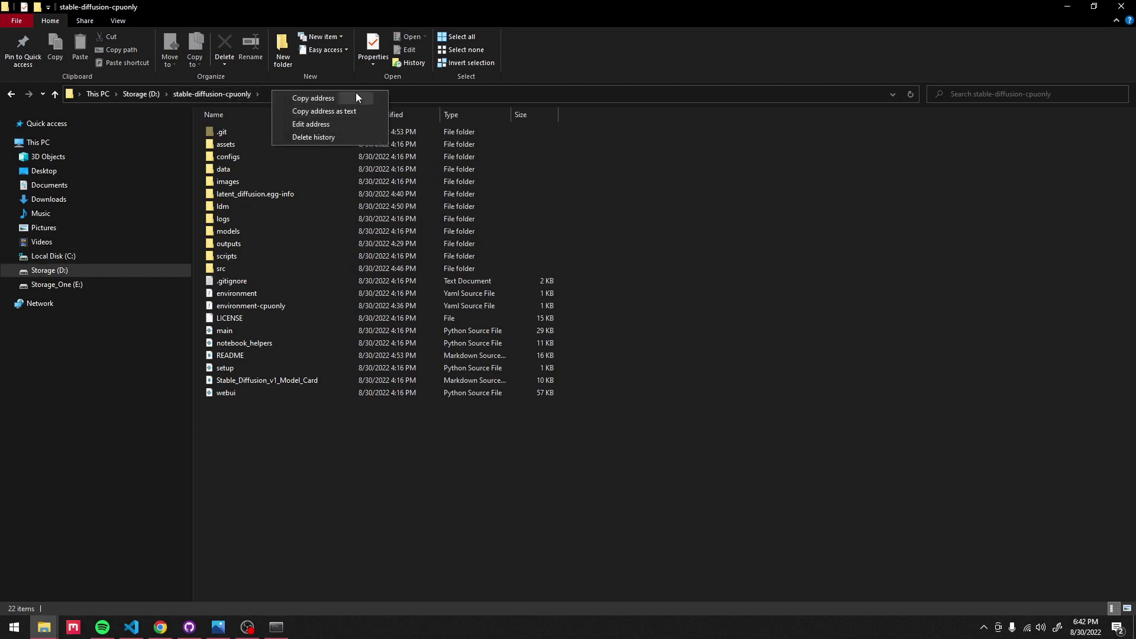
{"action": "left_click", "coordinate": [354, 109]}
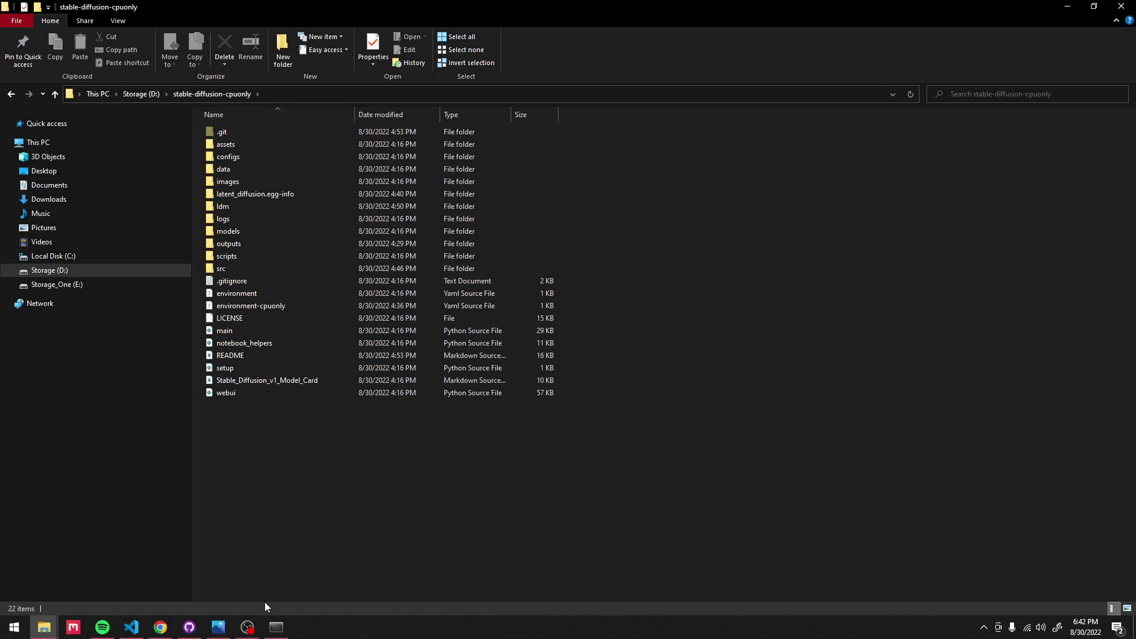
Complete the cd command with the copied path D:\stable-diffusion-cpuonly and run it in the Anaconda prompt
{"action": "left_click", "coordinate": [276, 628]}
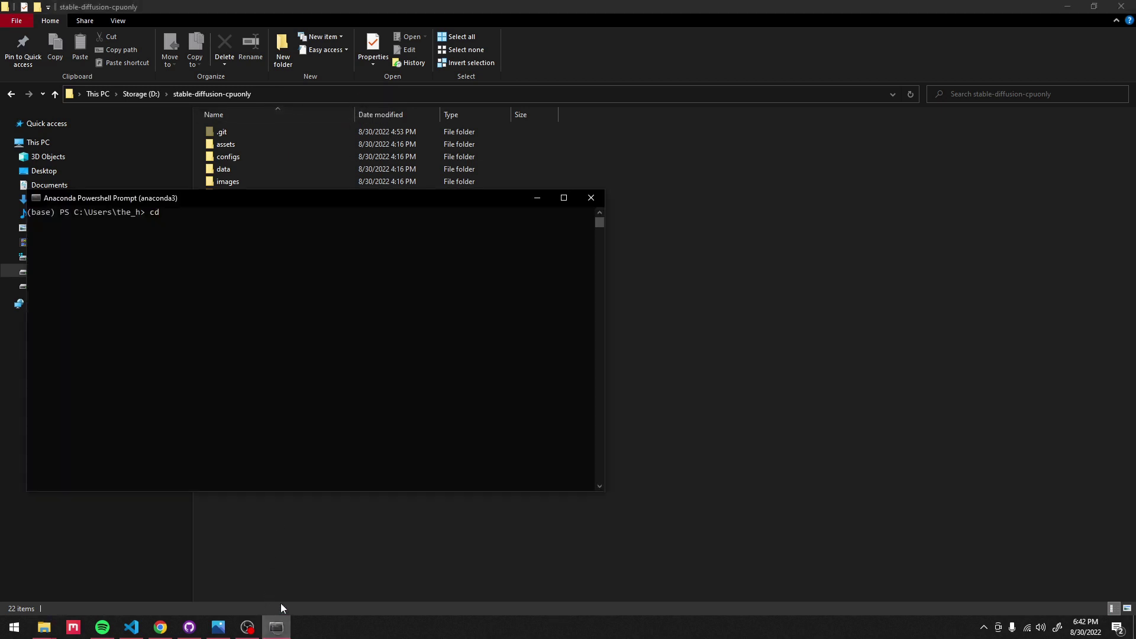
{"action": "right_click", "coordinate": [182, 210]}
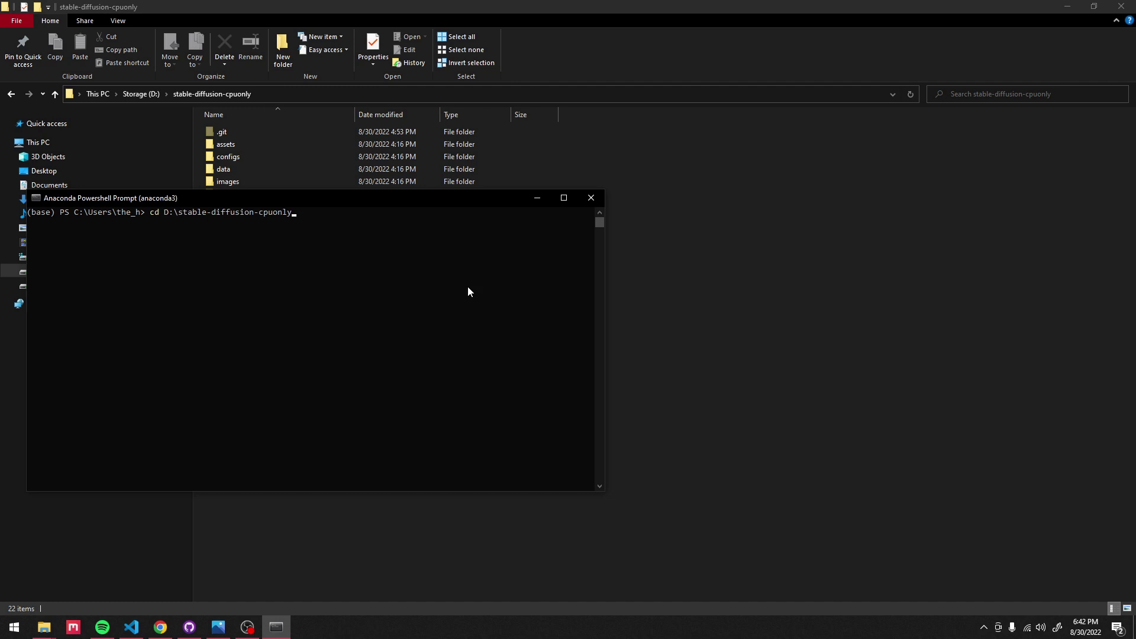
{"action": "key", "text": "Return"}
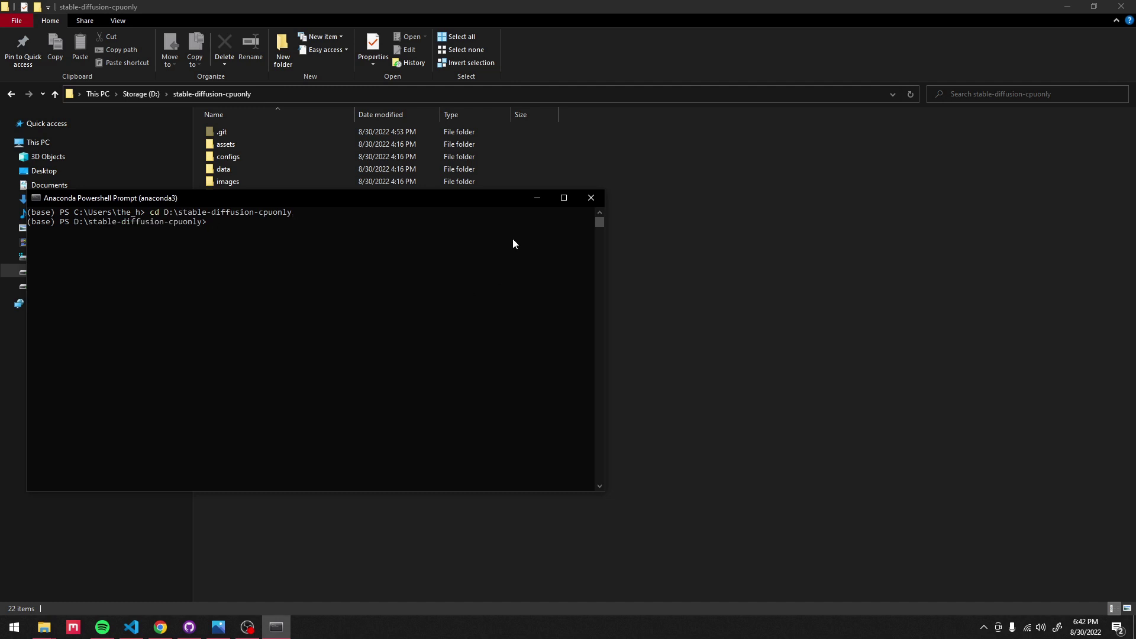
Copy the README's block of mkdir and conda setup commands and paste it into the Anaconda prompt without running it
{"action": "left_click", "coordinate": [160, 627]}
{"action": "left_click", "coordinate": [667, 137]}
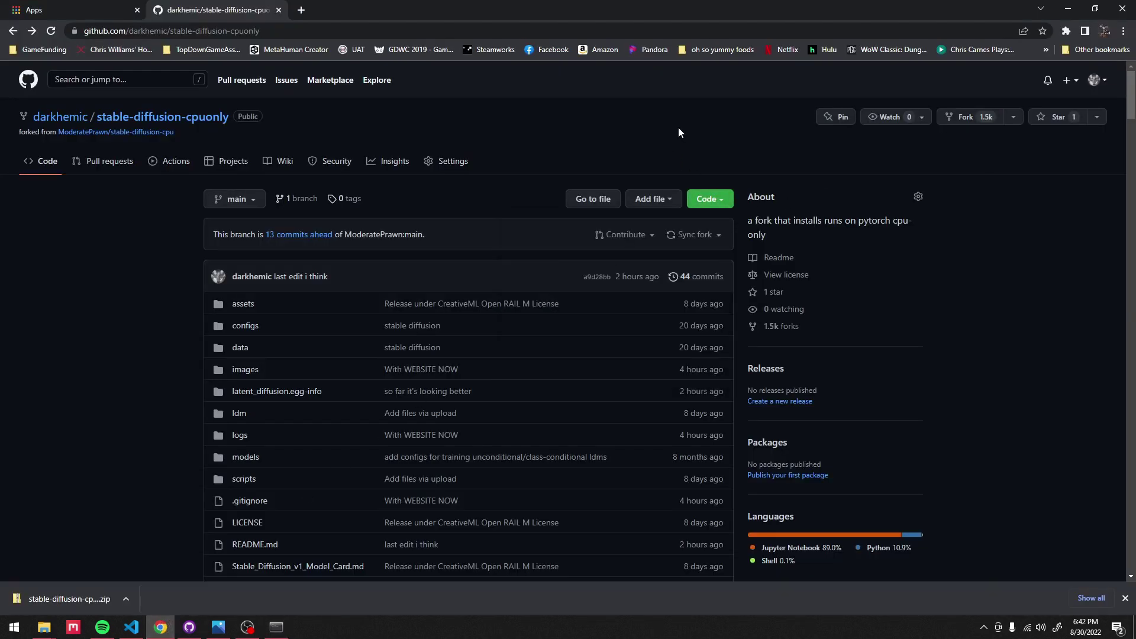
{"action": "scroll", "coordinate": [679, 127], "scroll_direction": "down", "scroll_amount": 2}
{"action": "scroll", "coordinate": [679, 127], "scroll_direction": "up", "scroll_amount": 2}
{"action": "scroll", "coordinate": [467, 320], "scroll_direction": "down", "scroll_amount": 15}
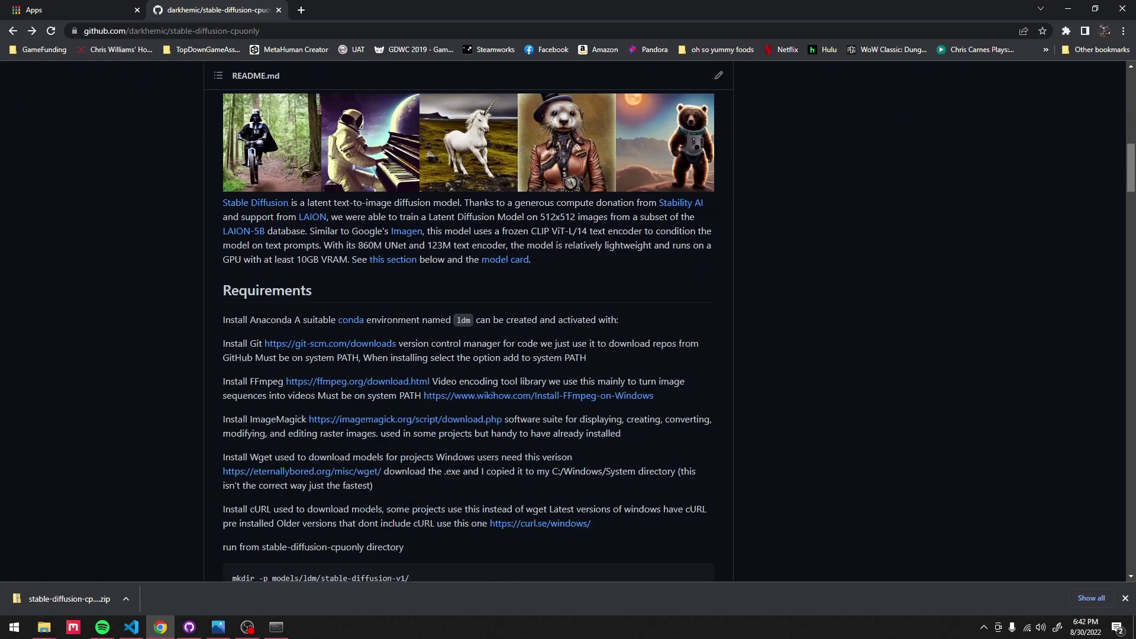
{"action": "scroll", "coordinate": [1133, 188], "scroll_direction": "down", "scroll_amount": 3}
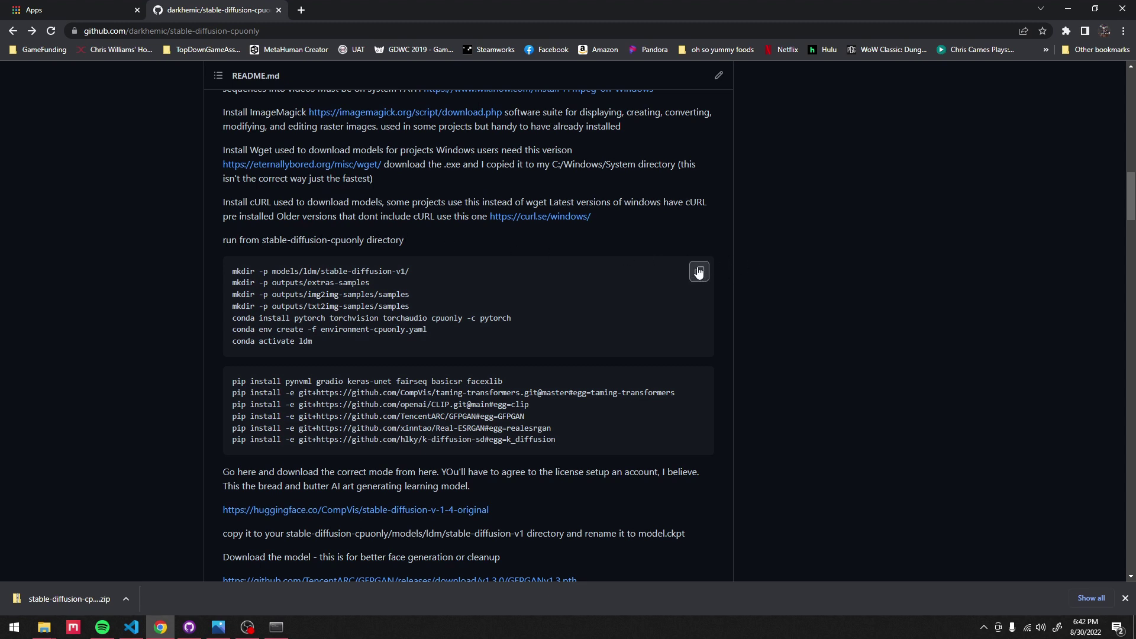
{"action": "left_click", "coordinate": [701, 271]}
{"action": "left_click", "coordinate": [276, 627]}
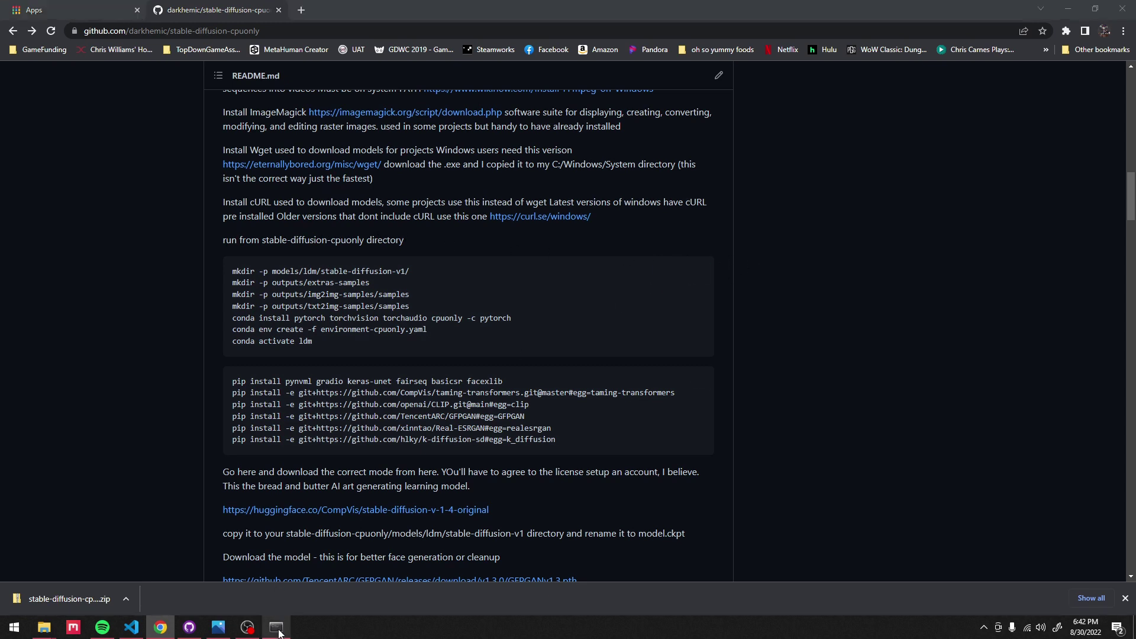
{"action": "left_click", "coordinate": [215, 221]}
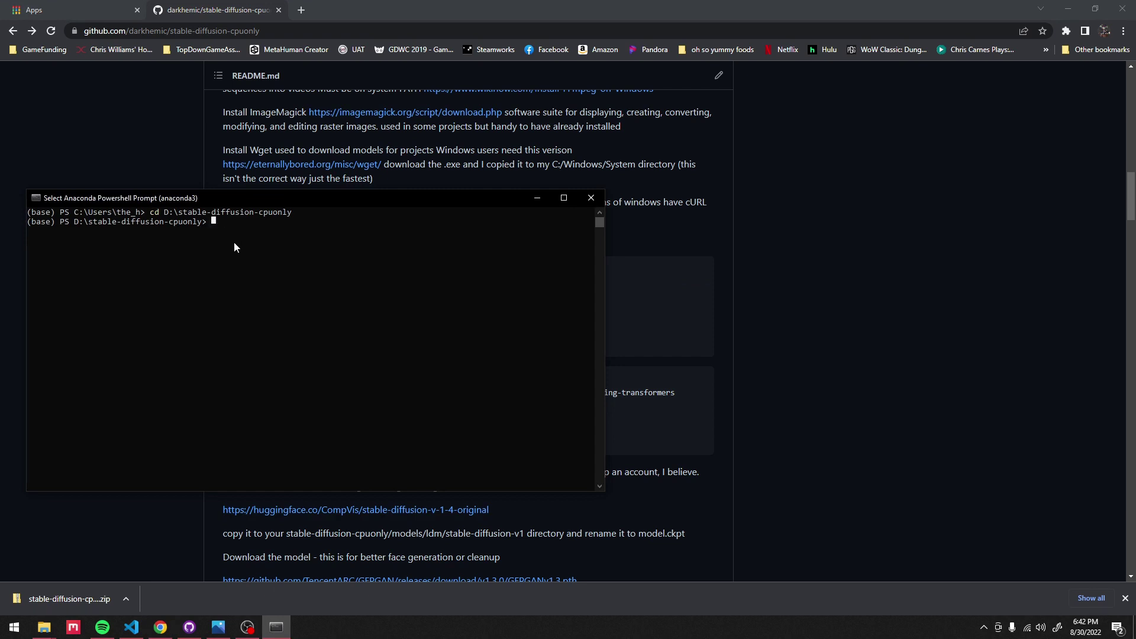
{"action": "right_click", "coordinate": [247, 308]}
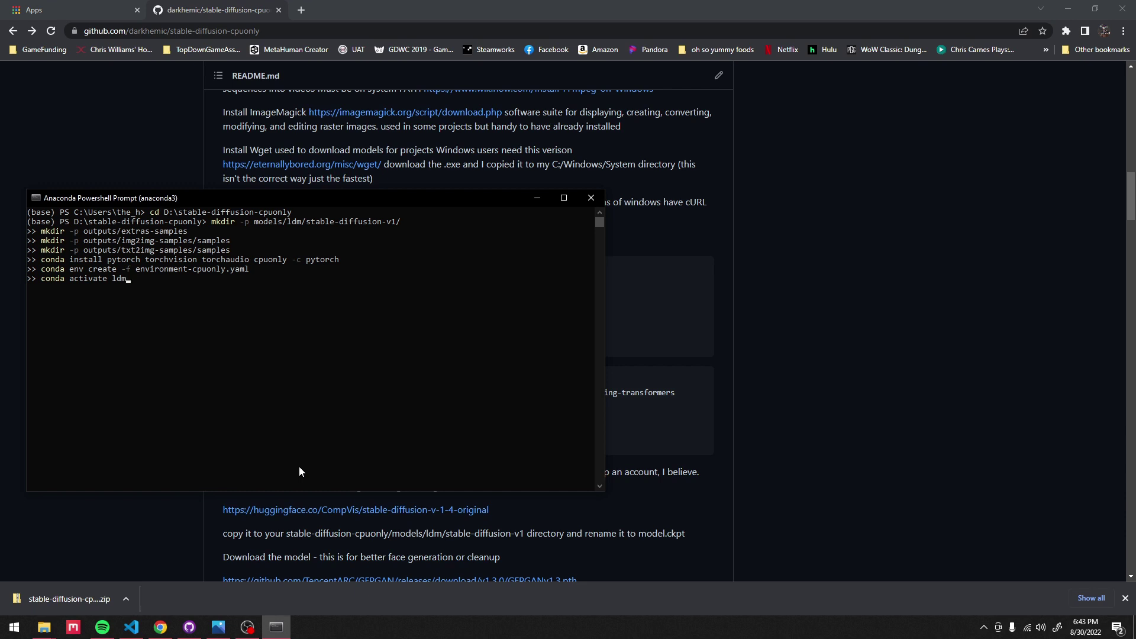
Delete all of the pasted mkdir and conda setup commands from the prompt's command line
{"action": "left_click_drag", "start_coordinate": [510, 199], "coordinate": [531, 153]}
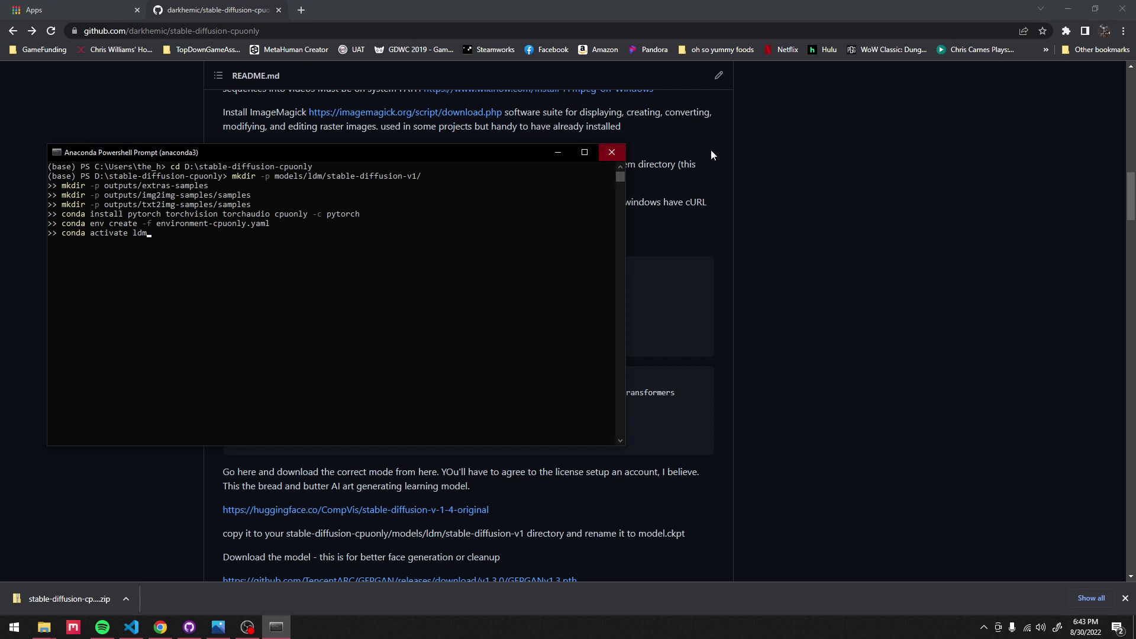
{"action": "key", "text": "BackSpace"}
{"action": "key", "text": "BackSpace"}
{"action": "key", "text": "BackSpace"}
{"action": "key", "text": "BackSpace"}
{"action": "key", "text": "BackSpace"}
{"action": "key", "text": "BackSpace"}
{"action": "key", "text": "BackSpace"}
{"action": "key", "text": "BackSpace"}
{"action": "key", "text": "BackSpace"}
{"action": "key", "text": "BackSpace"}
{"action": "key", "text": "BackSpace"}
{"action": "key", "text": "BackSpace"}
{"action": "key", "text": "BackSpace"}
{"action": "key", "text": "BackSpace"}
{"action": "key", "text": "BackSpace"}
{"action": "key", "text": "BackSpace"}
{"action": "key", "text": "BackSpace"}
{"action": "key", "text": "BackSpace"}
{"action": "key", "text": "BackSpace"}
{"action": "key", "text": "BackSpace"}
{"action": "key", "text": "BackSpace"}
{"action": "key", "text": "BackSpace"}
{"action": "key", "text": "BackSpace"}
{"action": "key", "text": "BackSpace"}
{"action": "key", "text": "BackSpace"}
{"action": "key", "text": "BackSpace"}
{"action": "key", "text": "BackSpace"}
{"action": "key", "text": "BackSpace"}
{"action": "key", "text": "BackSpace"}
{"action": "key", "text": "BackSpace"}
{"action": "key", "text": "BackSpace"}
{"action": "key", "text": "BackSpace"}
{"action": "key", "text": "BackSpace"}
{"action": "key", "text": "BackSpace"}
{"action": "key", "text": "BackSpace"}
{"action": "key", "text": "BackSpace"}
{"action": "key", "text": "BackSpace"}
{"action": "key", "text": "BackSpace"}
{"action": "key", "text": "BackSpace"}
{"action": "key", "text": "BackSpace"}
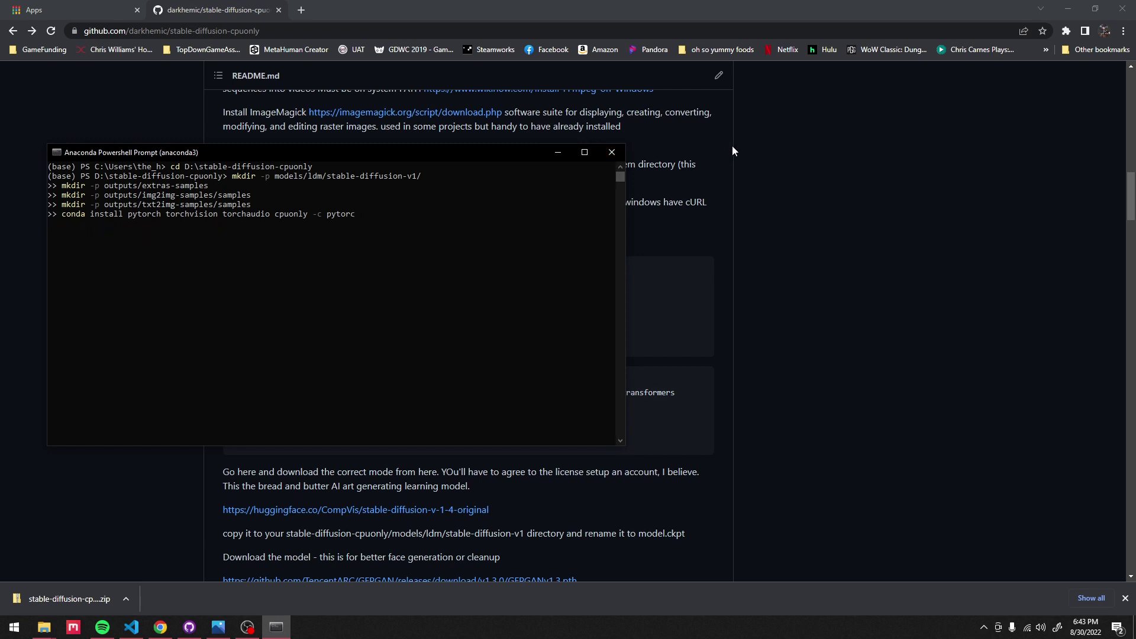
{"action": "key", "text": "BackSpace"}
{"action": "key", "text": "BackSpace"}
{"action": "key", "text": "BackSpace"}
{"action": "key", "text": "BackSpace"}
{"action": "key", "text": "BackSpace"}
{"action": "key", "text": "BackSpace"}
{"action": "key", "text": "BackSpace"}
{"action": "key", "text": "BackSpace"}
{"action": "key", "text": "BackSpace"}
{"action": "key", "text": "BackSpace"}
{"action": "key", "text": "BackSpace"}
{"action": "key", "text": "BackSpace"}
{"action": "key", "text": "BackSpace"}
{"action": "key", "text": "BackSpace"}
{"action": "key", "text": "BackSpace"}
{"action": "key", "text": "BackSpace"}
{"action": "key", "text": "BackSpace"}
{"action": "key", "text": "BackSpace"}
{"action": "key", "text": "BackSpace"}
{"action": "key", "text": "BackSpace"}
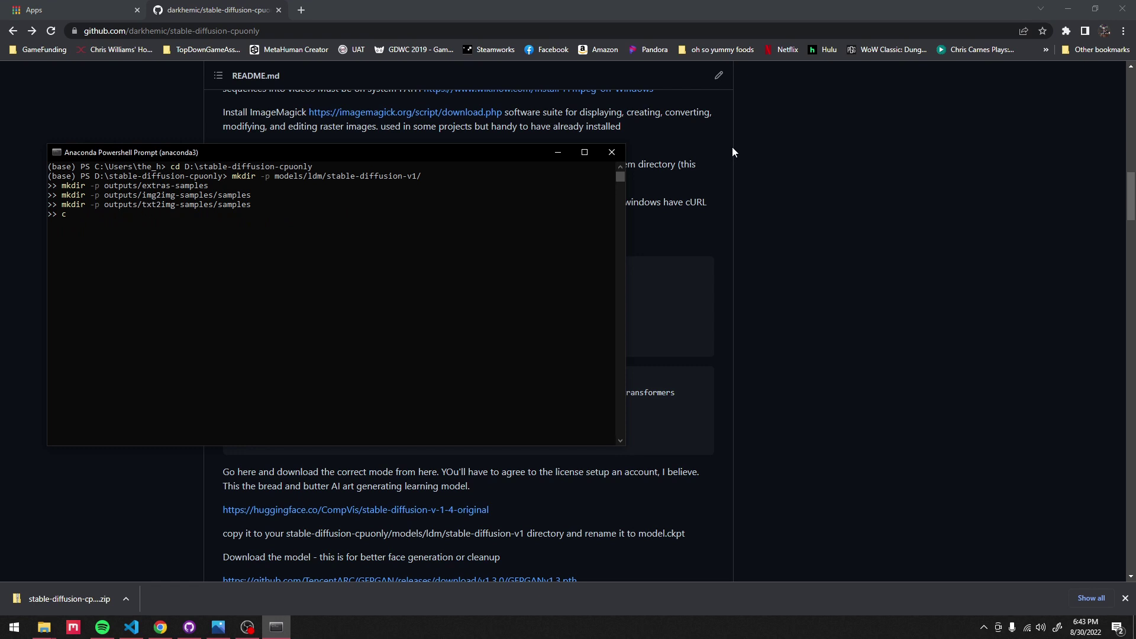
{"action": "key", "text": "BackSpace"}
{"action": "key", "text": "BackSpace"}
{"action": "key", "text": "BackSpace"}
{"action": "key", "text": "BackSpace"}
{"action": "key", "text": "BackSpace"}
{"action": "key", "text": "BackSpace"}
{"action": "key", "text": "BackSpace"}
{"action": "key", "text": "BackSpace"}
{"action": "key", "text": "BackSpace"}
{"action": "key", "text": "BackSpace"}
{"action": "key", "text": "BackSpace"}
{"action": "key", "text": "BackSpace"}
{"action": "key", "text": "BackSpace"}
{"action": "key", "text": "BackSpace"}
{"action": "key", "text": "BackSpace"}
{"action": "key", "text": "BackSpace"}
{"action": "key", "text": "BackSpace"}
{"action": "key", "text": "BackSpace"}
{"action": "key", "text": "BackSpace"}
{"action": "key", "text": "BackSpace"}
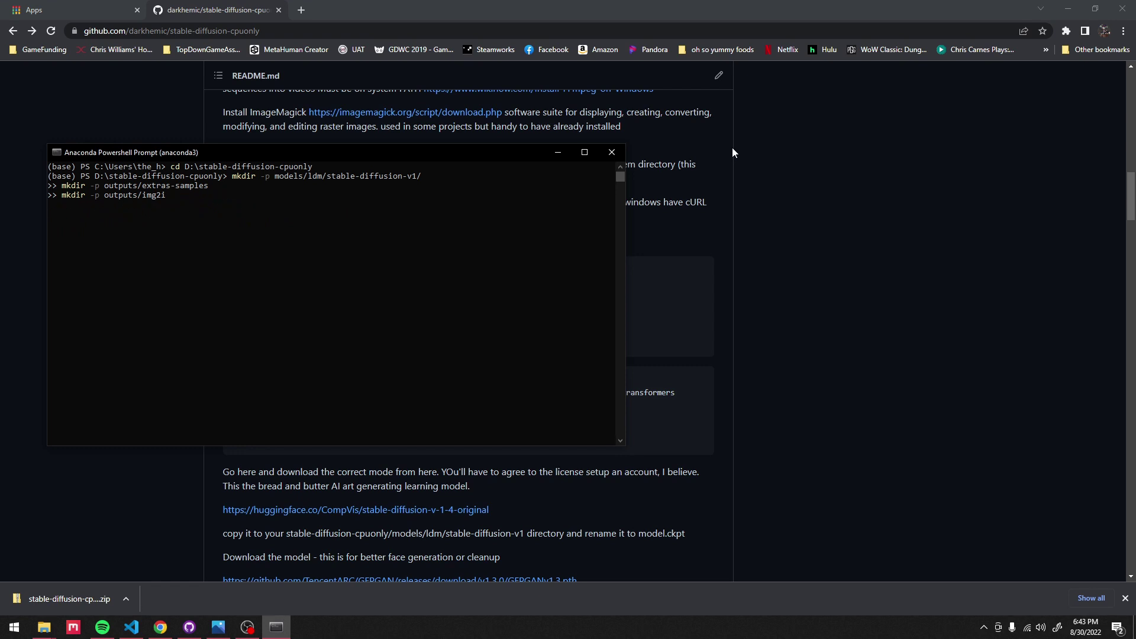
{"action": "key", "text": "BackSpace"}
{"action": "key", "text": "BackSpace"}
{"action": "key", "text": "BackSpace"}
{"action": "key", "text": "BackSpace"}
{"action": "key", "text": "BackSpace"}
{"action": "key", "text": "BackSpace"}
{"action": "key", "text": "BackSpace"}
{"action": "key", "text": "BackSpace"}
{"action": "key", "text": "BackSpace"}
{"action": "key", "text": "BackSpace"}
{"action": "key", "text": "BackSpace"}
{"action": "key", "text": "BackSpace"}
{"action": "key", "text": "BackSpace"}
{"action": "key", "text": "BackSpace"}
{"action": "key", "text": "BackSpace"}
{"action": "key", "text": "BackSpace"}
{"action": "key", "text": "BackSpace"}
{"action": "key", "text": "BackSpace"}
{"action": "key", "text": "BackSpace"}
{"action": "key", "text": "BackSpace"}
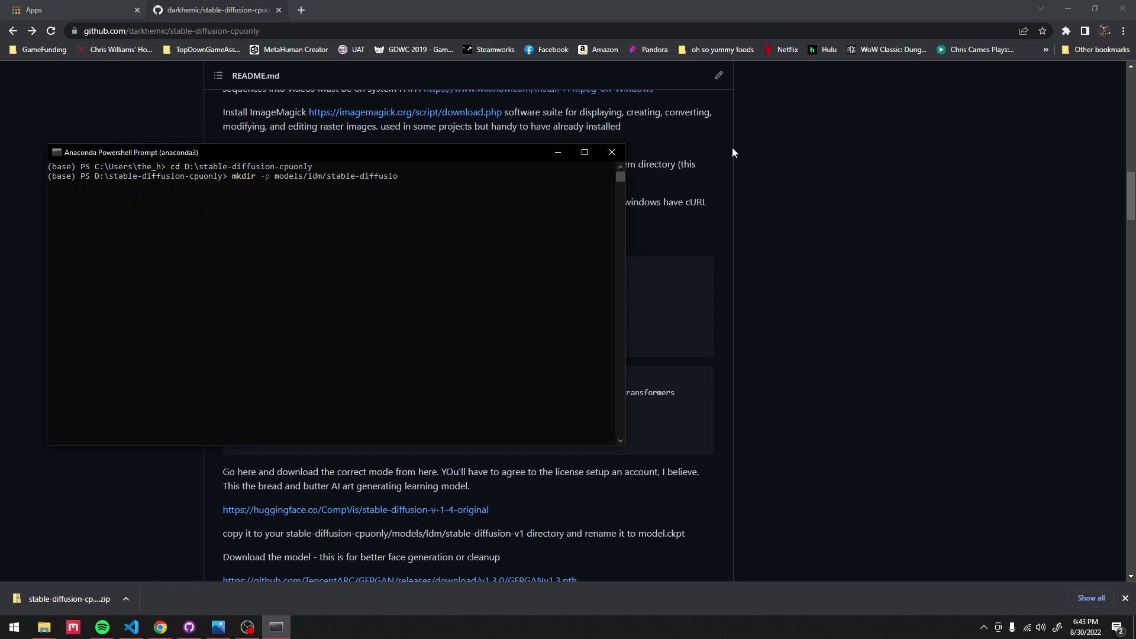
{"action": "key", "text": "BackSpace"}
{"action": "key", "text": "BackSpace"}
{"action": "key", "text": "BackSpace"}
{"action": "key", "text": "BackSpace"}
{"action": "key", "text": "BackSpace"}
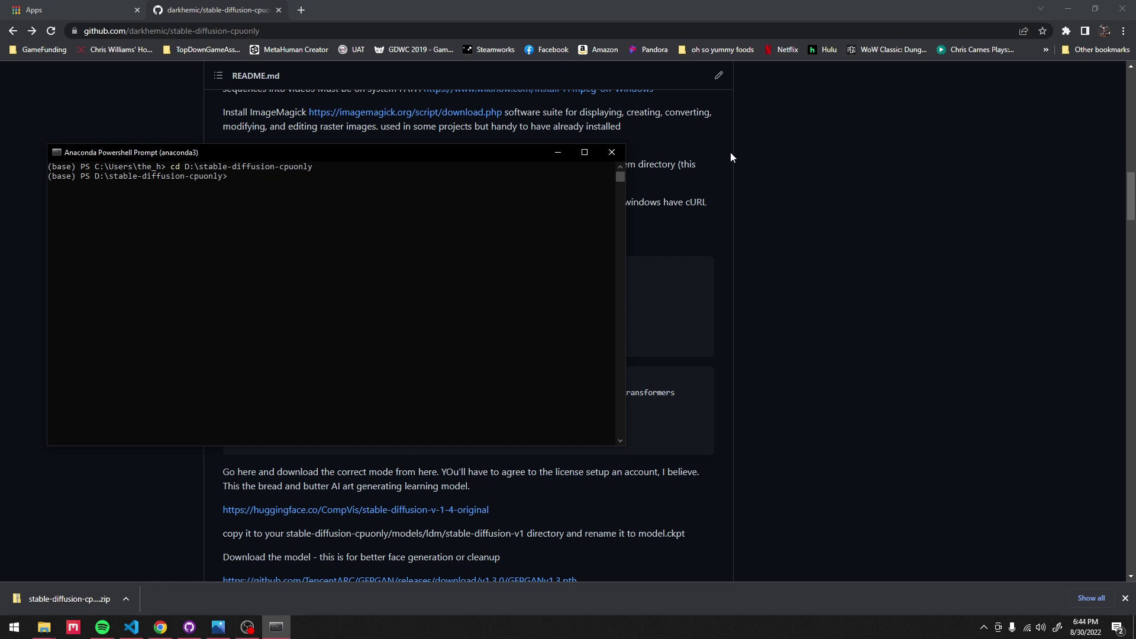
Copy the README's block of pip install commands and return to the Anaconda prompt
{"action": "left_click", "coordinate": [692, 286]}
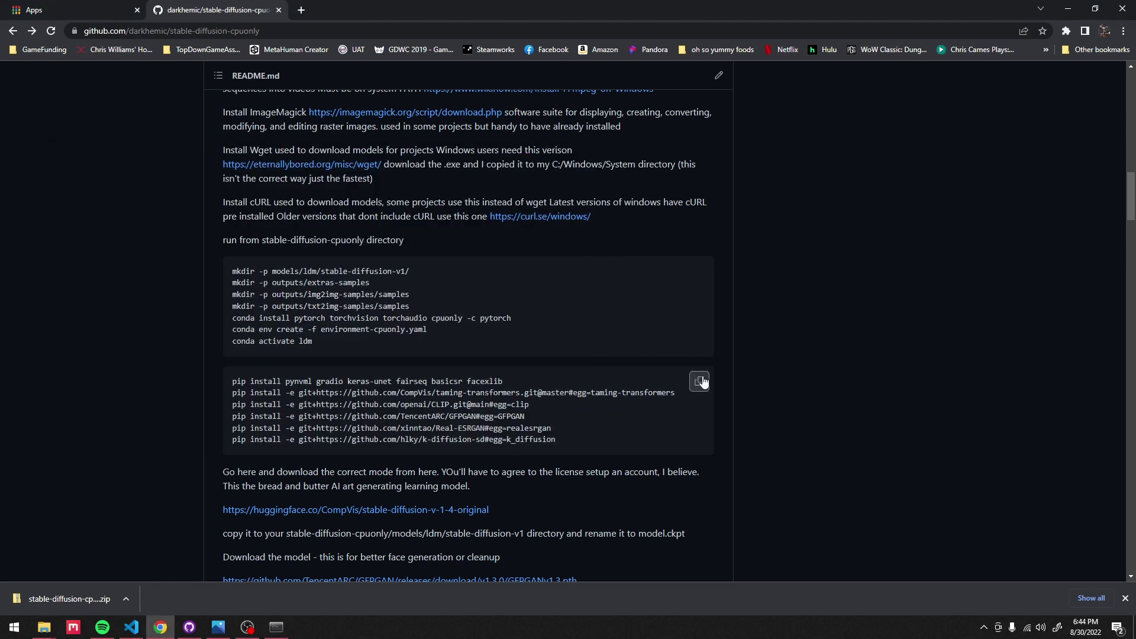
{"action": "left_click", "coordinate": [700, 383]}
{"action": "left_click", "coordinate": [276, 627]}
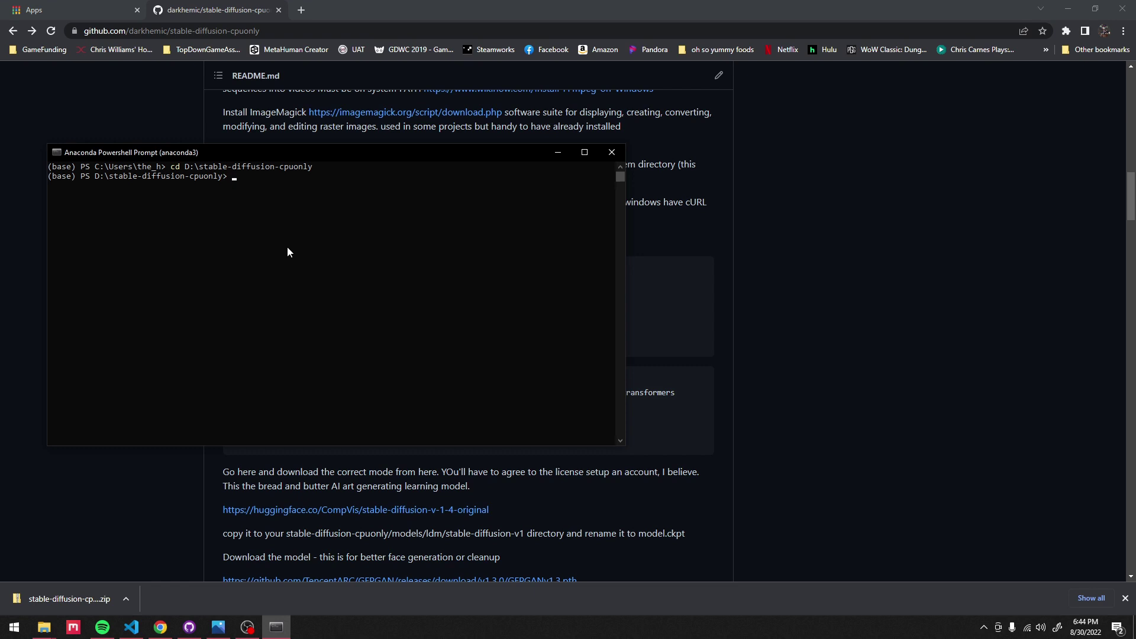
Recall the conda activate ldm command from the prompt's history and run it
{"action": "key", "text": "Up"}
{"action": "key", "text": "Up"}
{"action": "key", "text": "Up"}
{"action": "key", "text": "Up"}
{"action": "key", "text": "Up"}
{"action": "key", "text": "Down"}
{"action": "key", "text": "Return"}
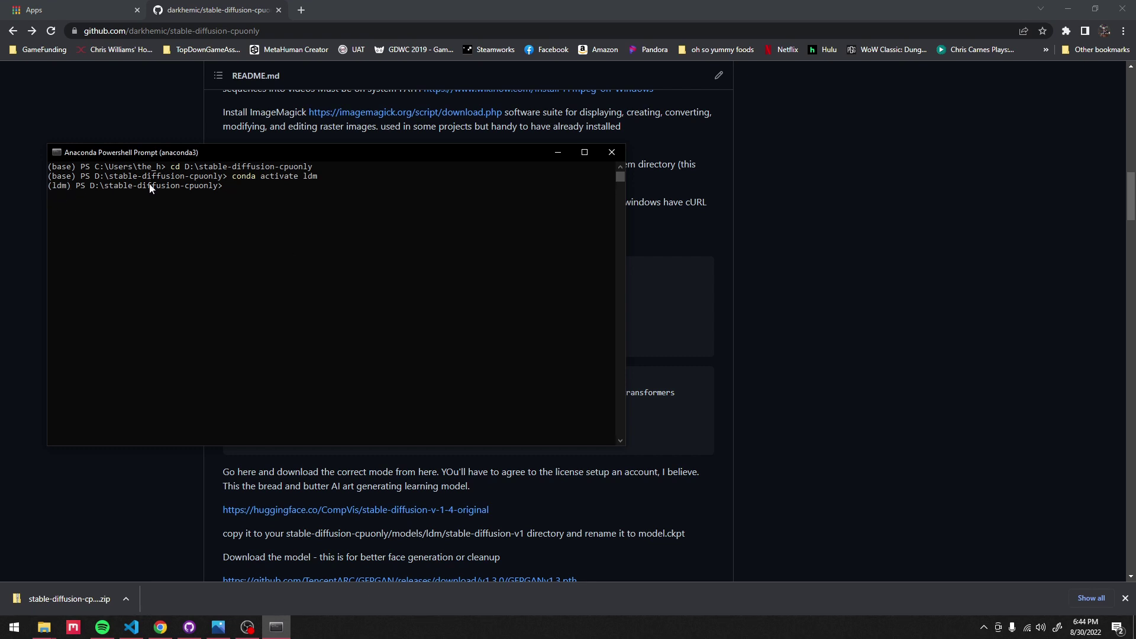
Paste the README's block of pip install commands into the maximized Anaconda prompt and remove the stray ^E after k_diffusion
{"action": "left_click", "coordinate": [231, 187]}
{"action": "left_click", "coordinate": [229, 184]}
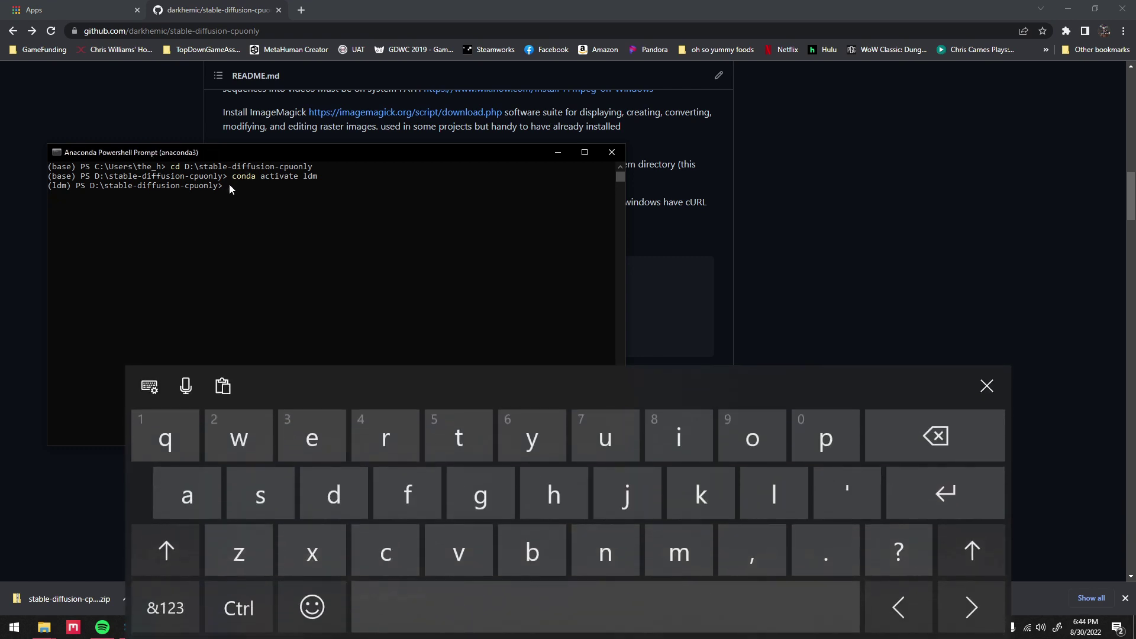
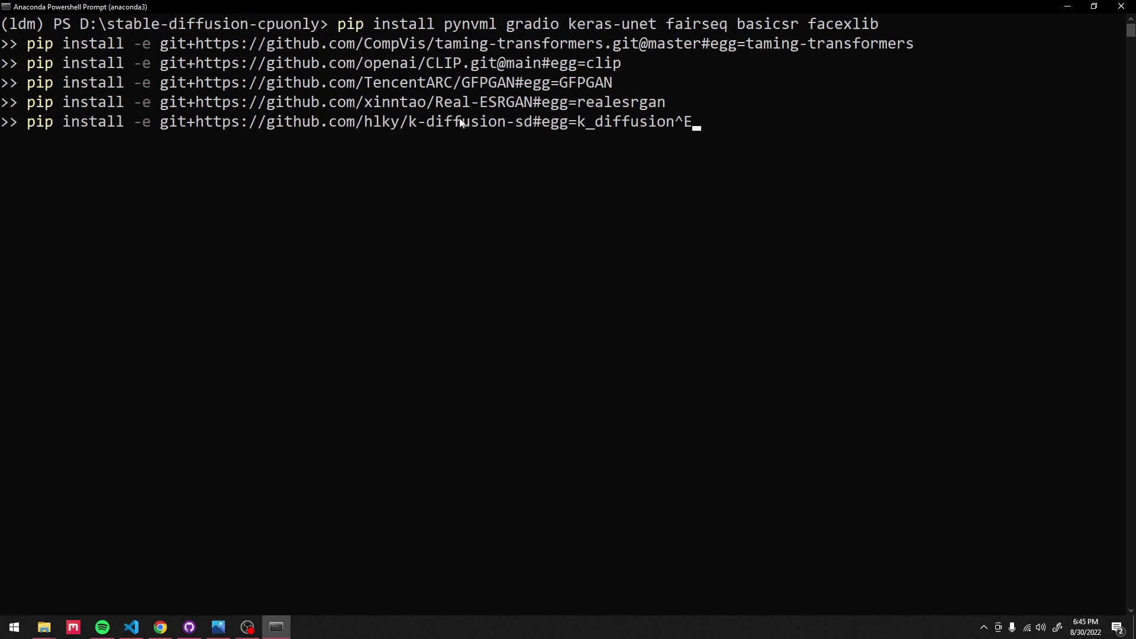
{"action": "key", "text": "BackSpace"}
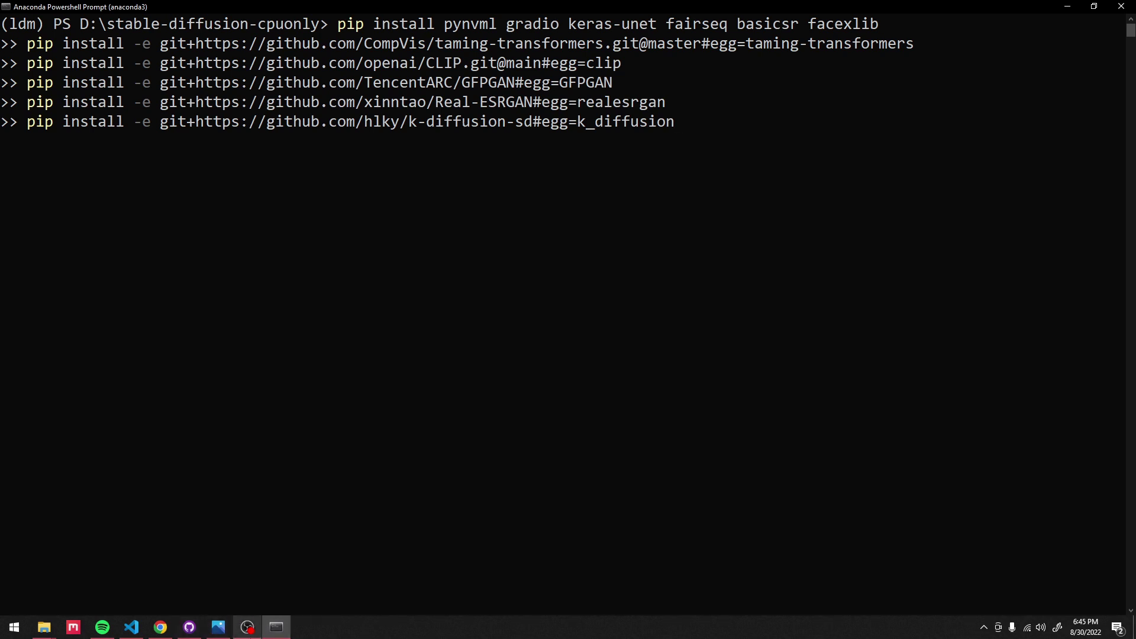
Switch to the browser, open the README's Hugging Face stable-diffusion-v-1-4-original link, and show the model's files and versions
{"action": "mouse_move", "coordinate": [247, 628]}
{"action": "left_click", "coordinate": [1070, 5]}
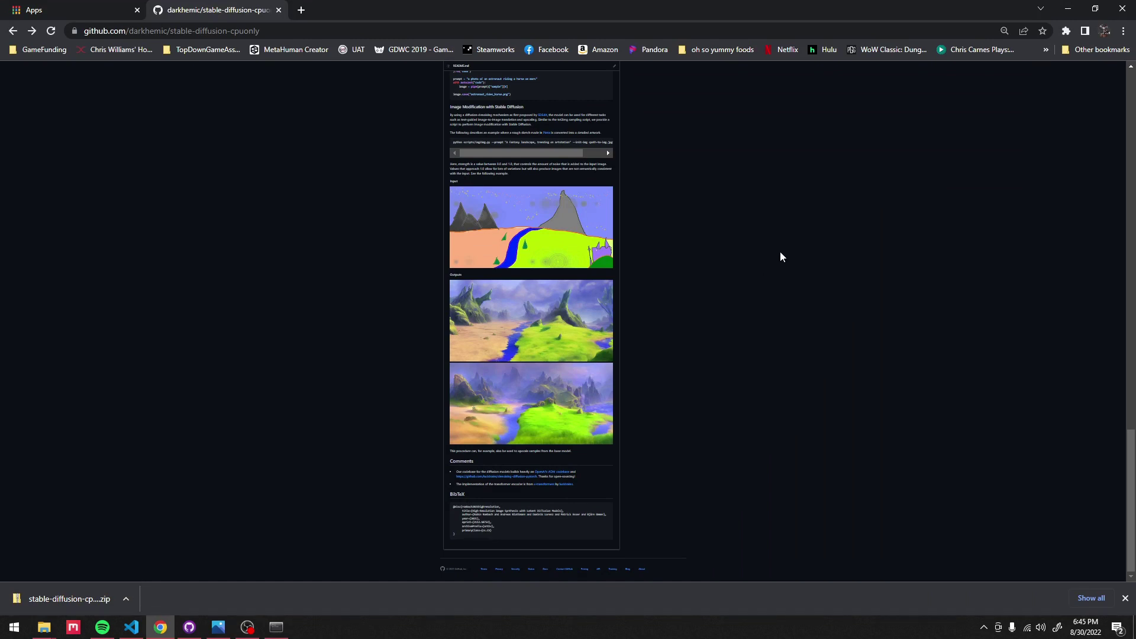
{"action": "scroll", "coordinate": [780, 257], "scroll_direction": "up", "scroll_amount": 8}
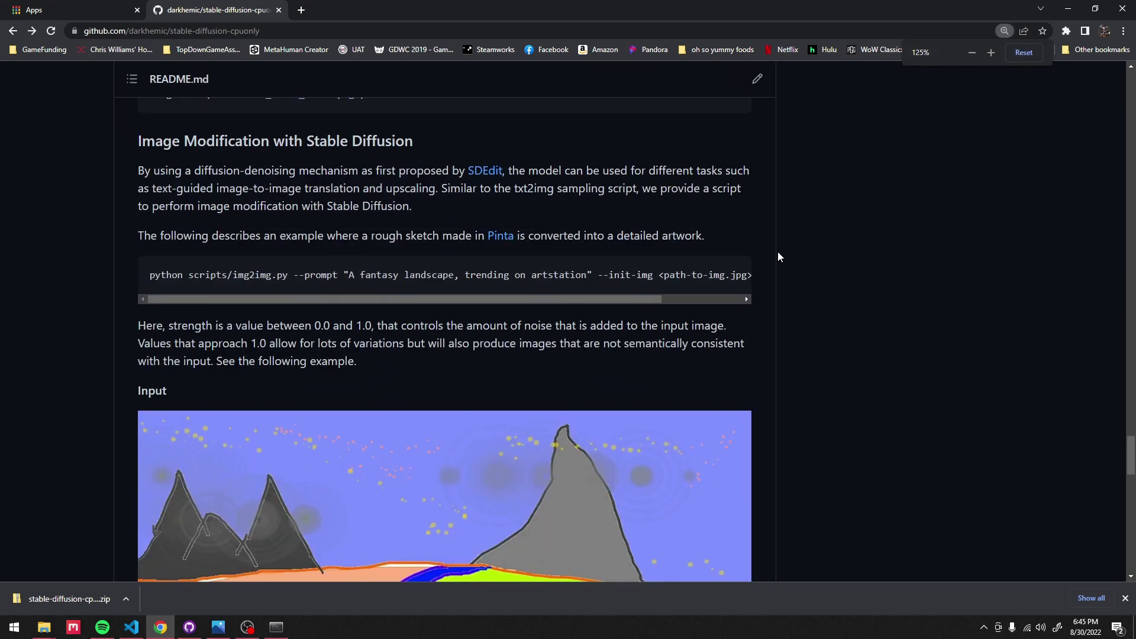
{"action": "scroll", "coordinate": [778, 251], "scroll_direction": "up", "scroll_amount": 2}
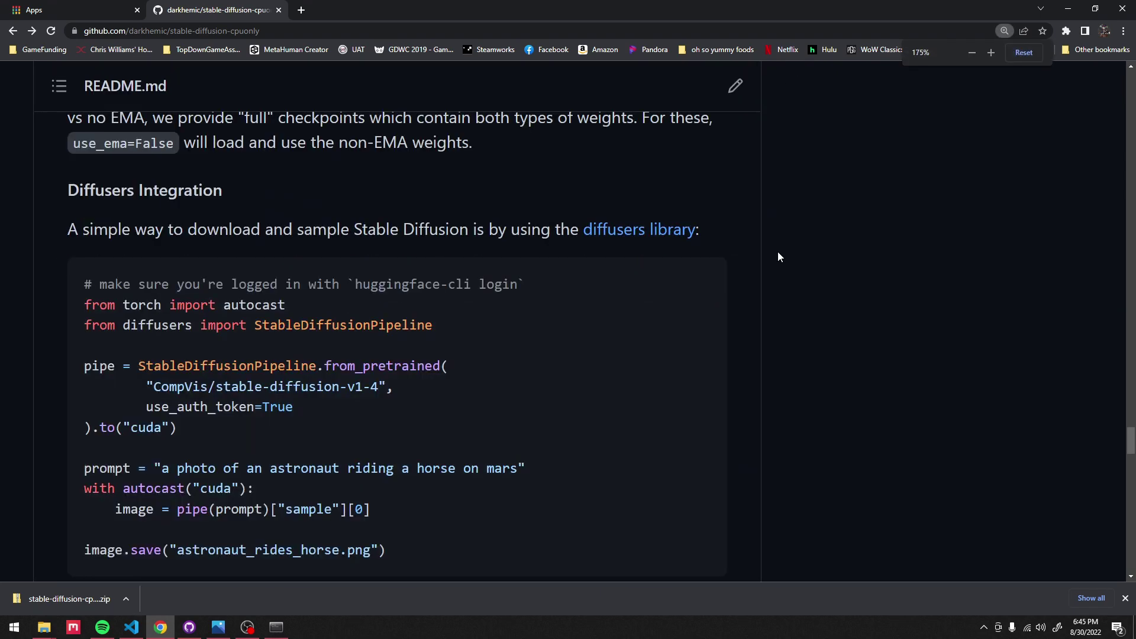
{"action": "scroll", "coordinate": [1115, 387], "scroll_direction": "up", "scroll_amount": 15}
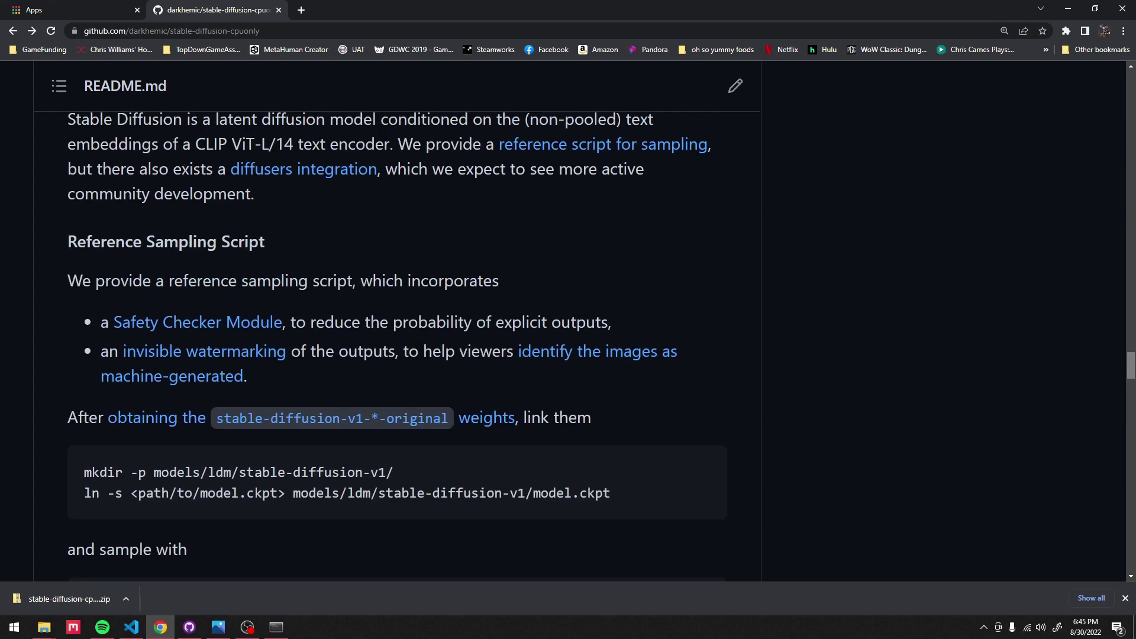
{"action": "scroll", "coordinate": [396, 346], "scroll_direction": "up", "scroll_amount": 20}
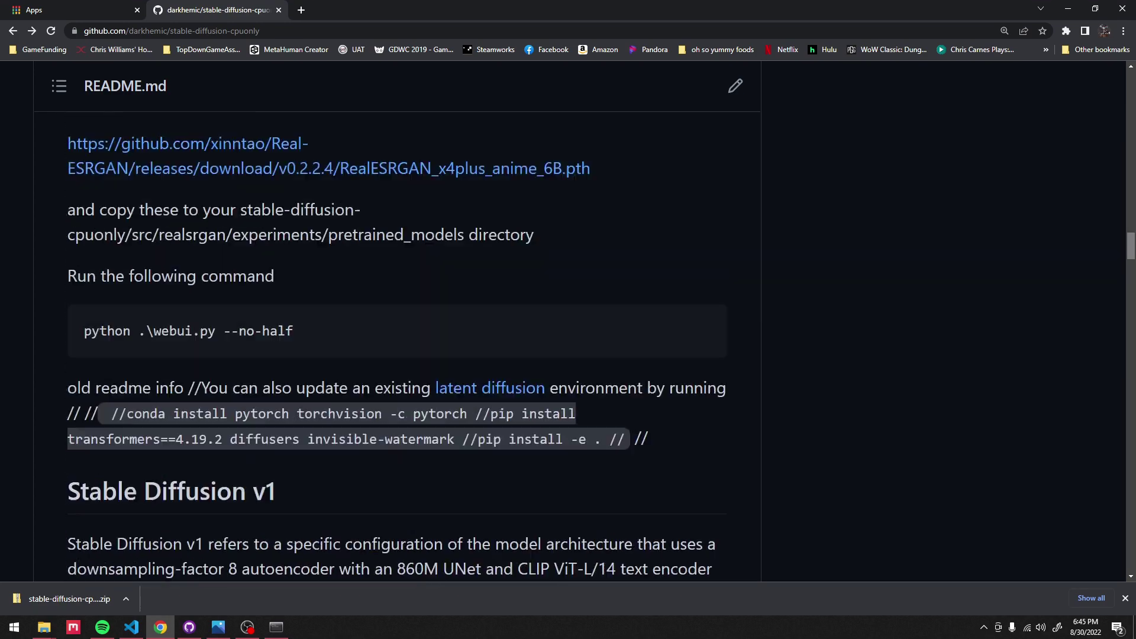
{"action": "scroll", "coordinate": [397, 346], "scroll_direction": "up", "scroll_amount": 15}
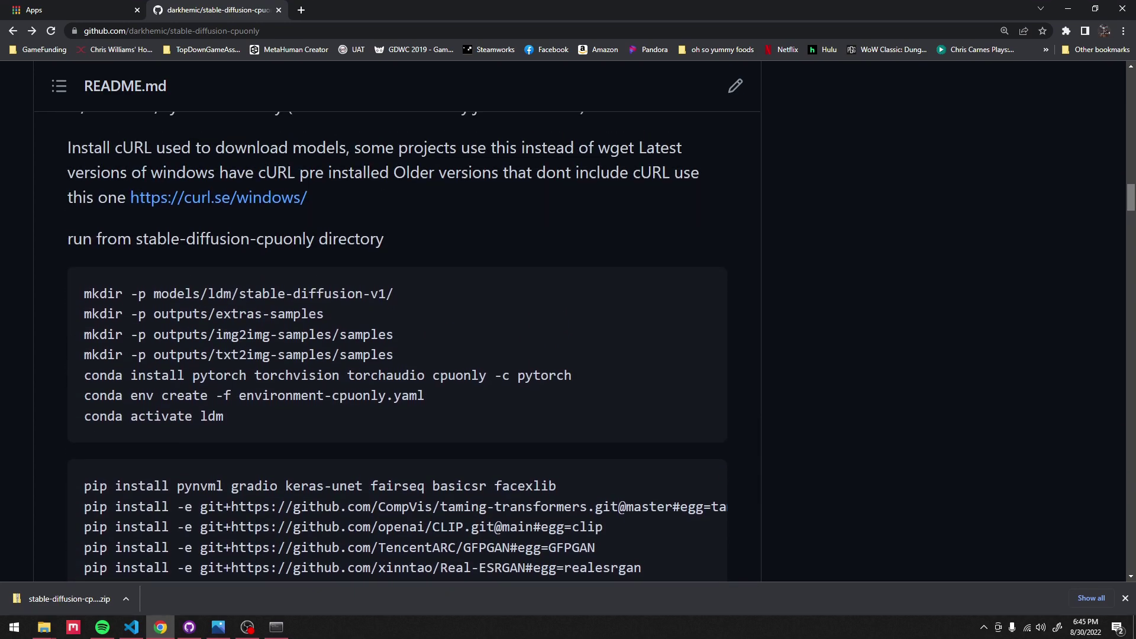
{"action": "scroll", "coordinate": [397, 346], "scroll_direction": "down", "scroll_amount": 2}
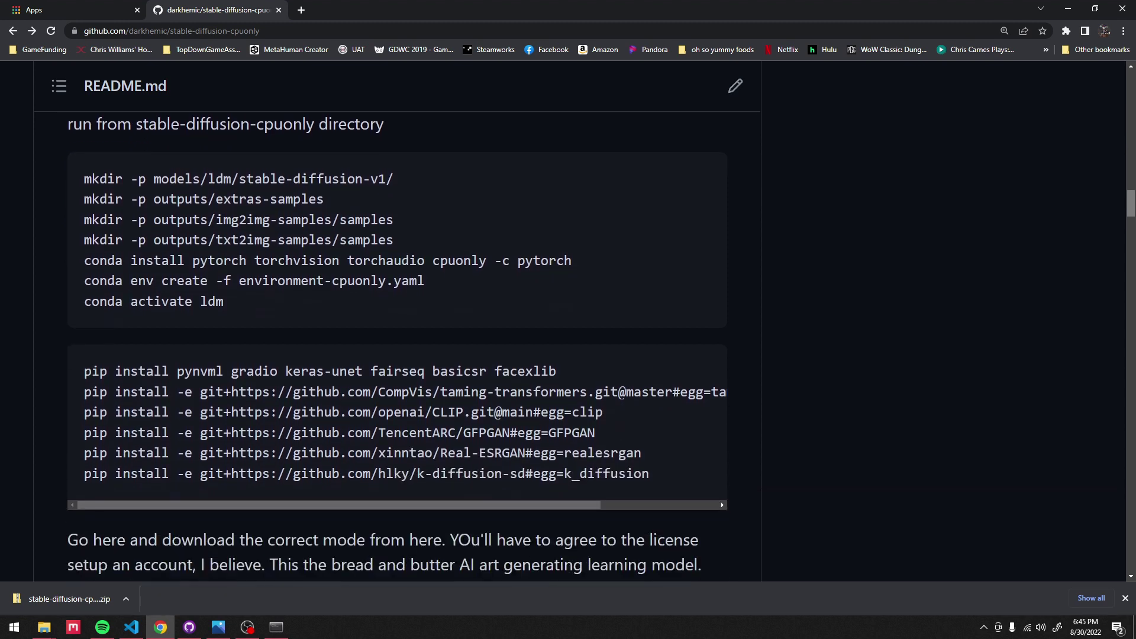
{"action": "scroll", "coordinate": [396, 346], "scroll_direction": "down", "scroll_amount": 2}
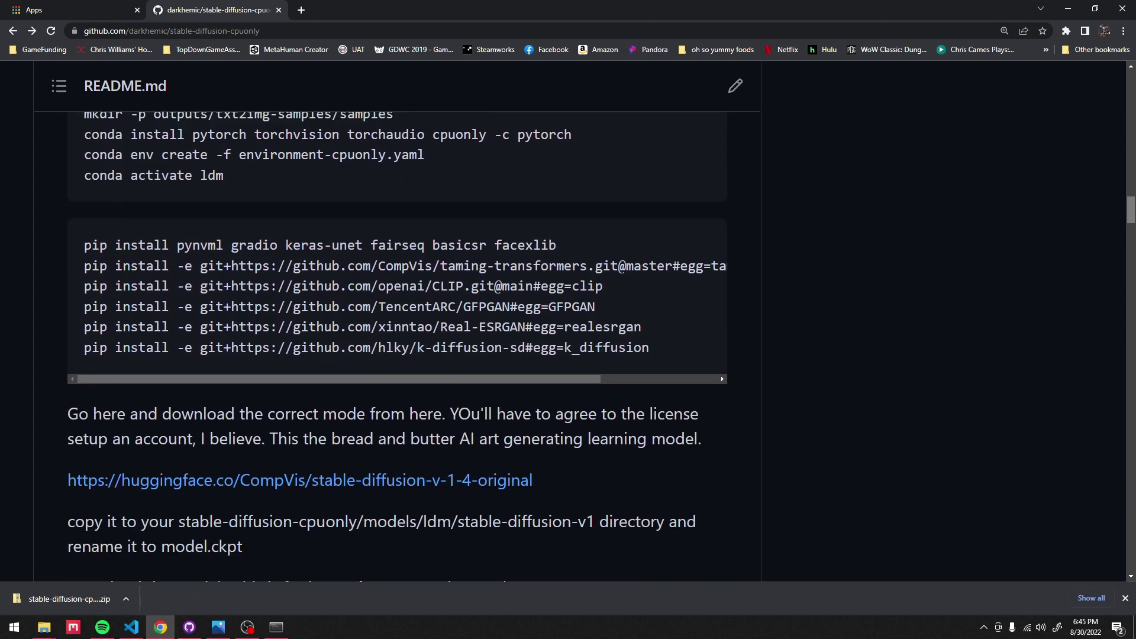
{"action": "scroll", "coordinate": [1126, 219], "scroll_direction": "down", "scroll_amount": 2}
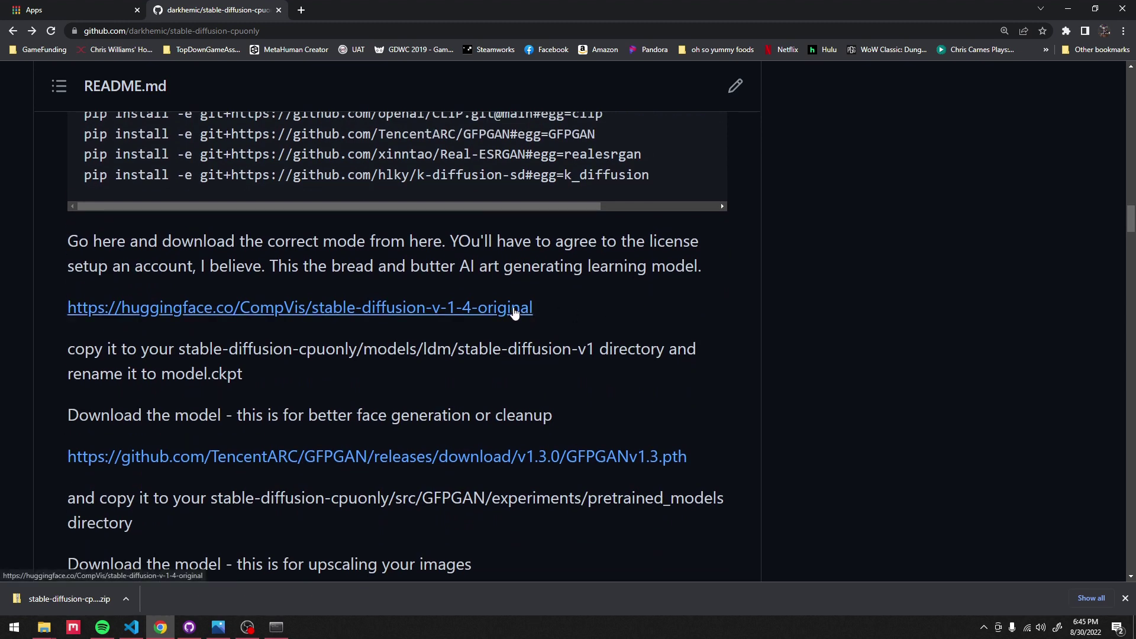
{"action": "left_click", "coordinate": [512, 308]}
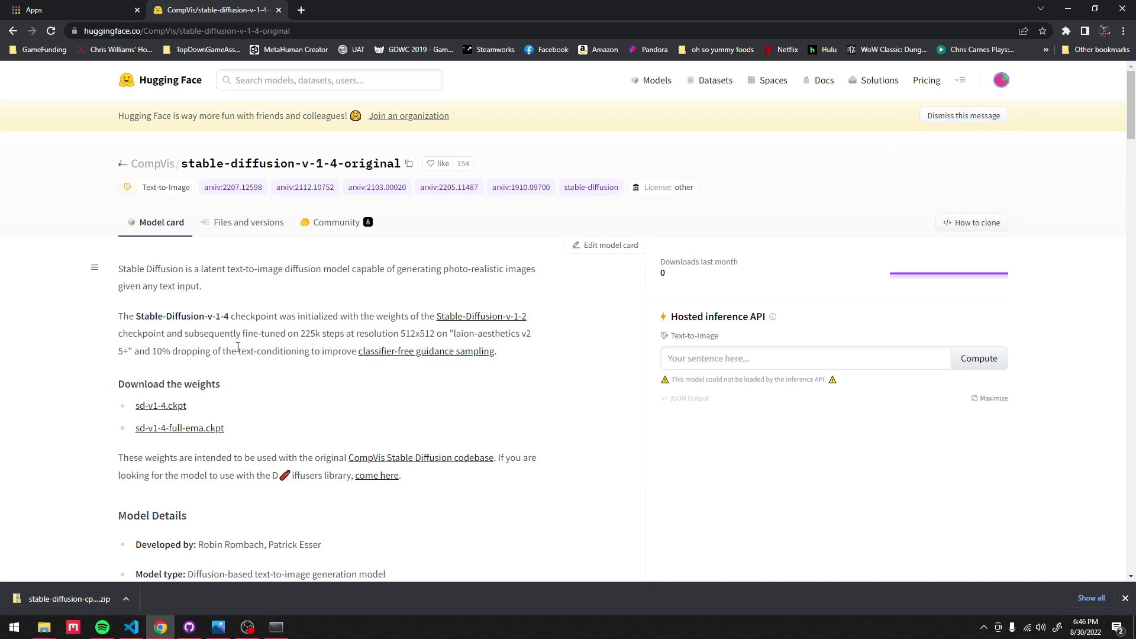
{"action": "left_click", "coordinate": [252, 222]}
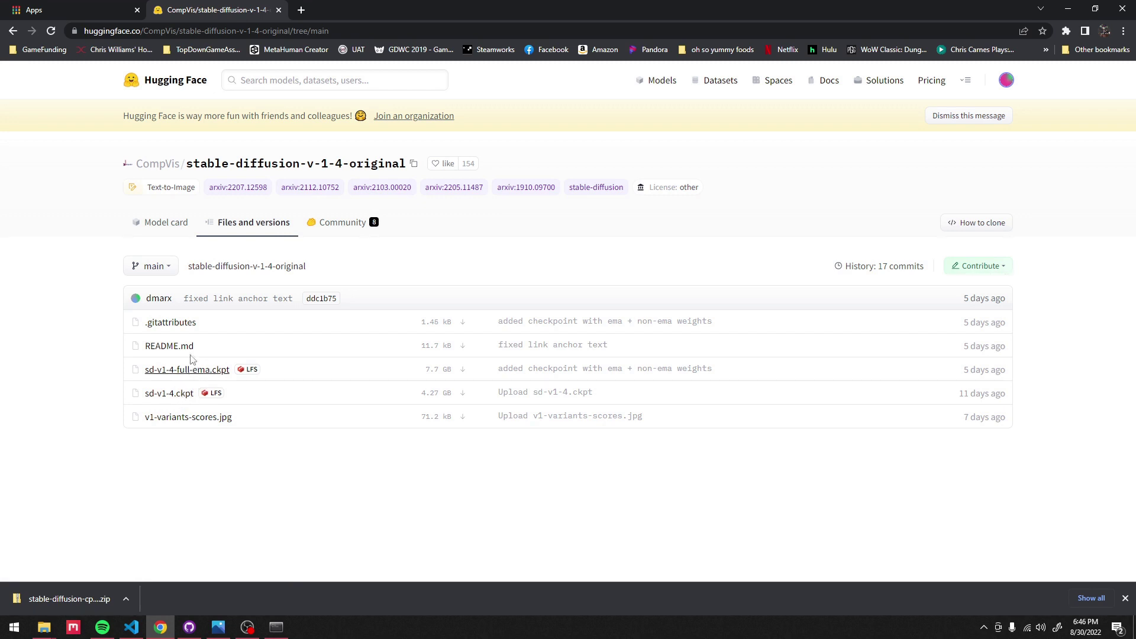
Go back to the stable-diffusion-cpuonly repository page and find the README's setup instructions again
{"action": "left_click", "coordinate": [13, 30]}
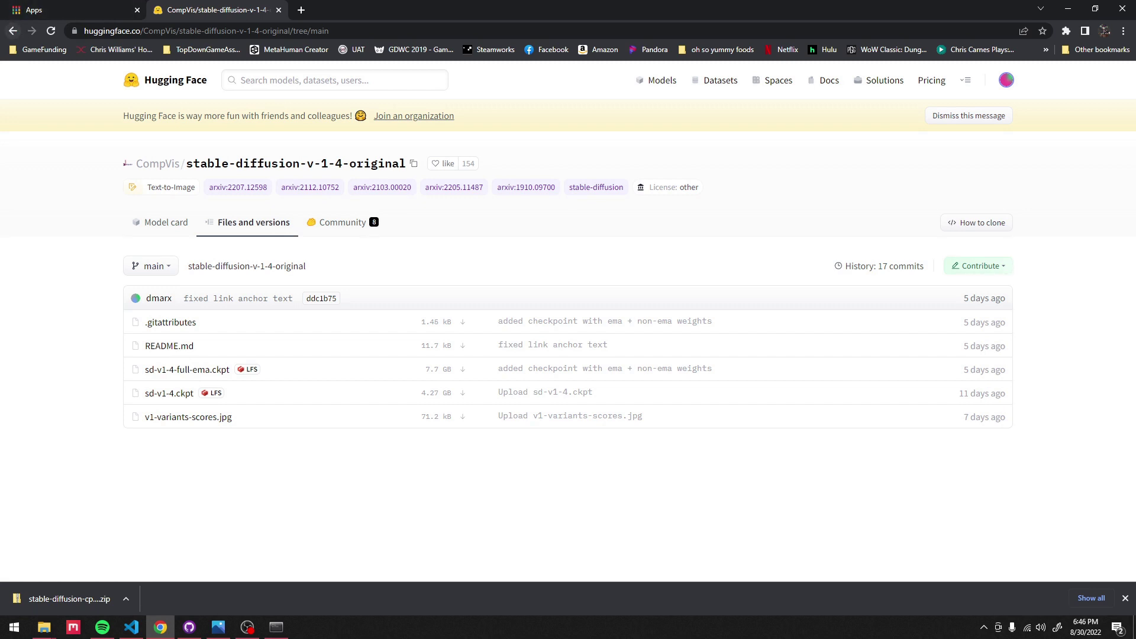
{"action": "left_click", "coordinate": [13, 30]}
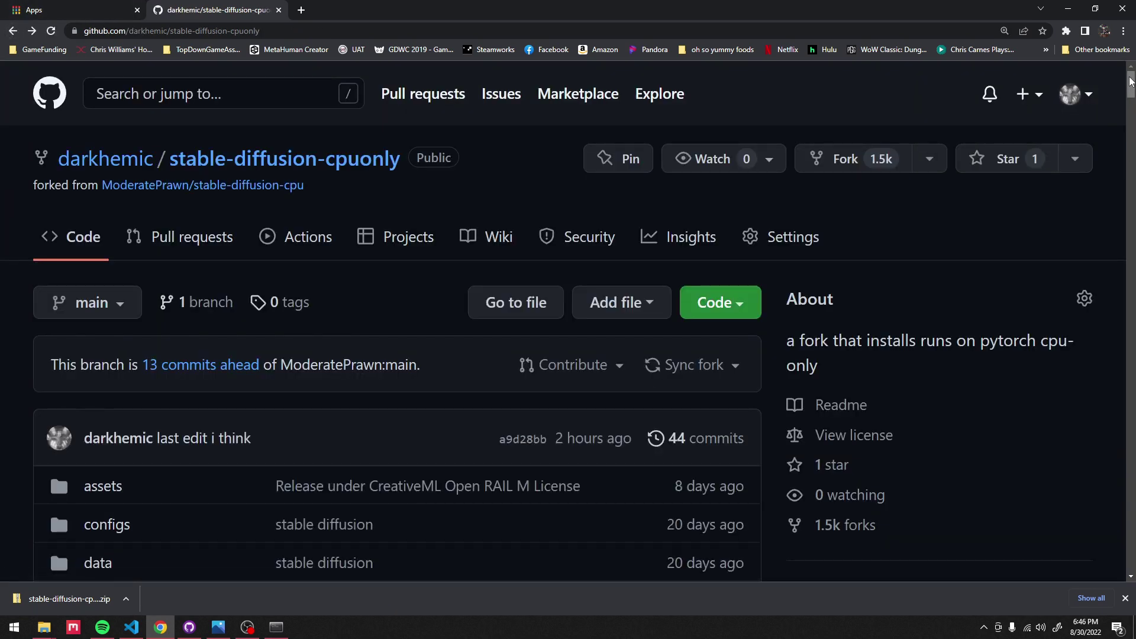
{"action": "scroll", "coordinate": [568, 319], "scroll_direction": "down", "scroll_amount": 10}
{"action": "scroll", "coordinate": [1109, 198], "scroll_direction": "down", "scroll_amount": 20}
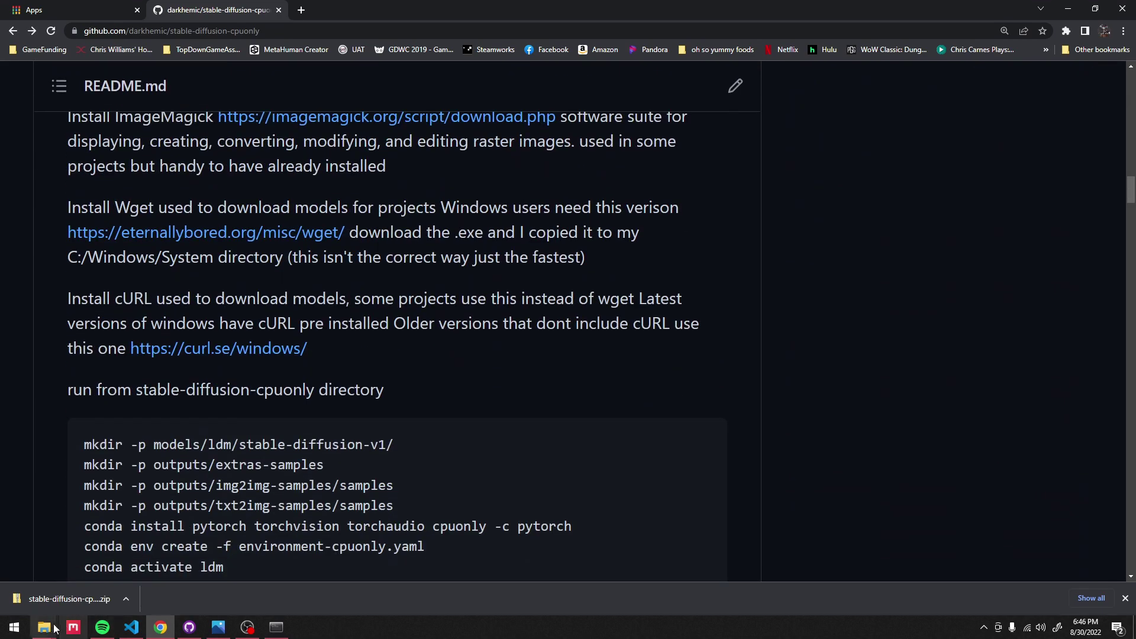
Switch to File Explorer and open the models\ldm\stable-diffusion-v1 folder inside stable-diffusion-cpuonly to view the checkpoint files
{"action": "mouse_move", "coordinate": [44, 627]}
{"action": "left_click", "coordinate": [216, 562]}
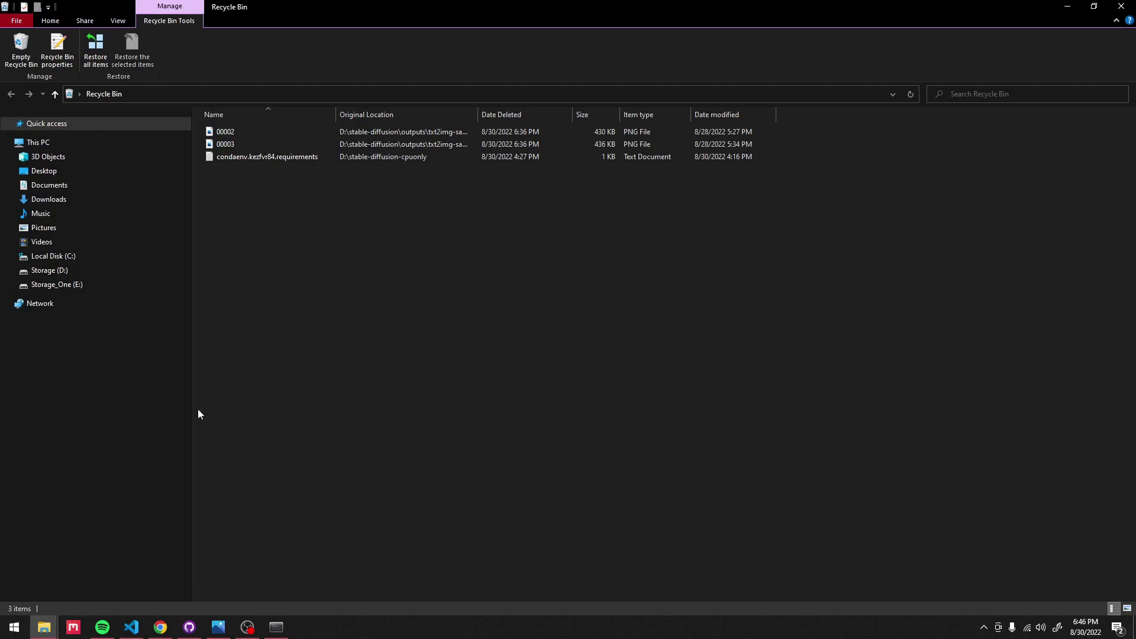
{"action": "left_click", "coordinate": [84, 534]}
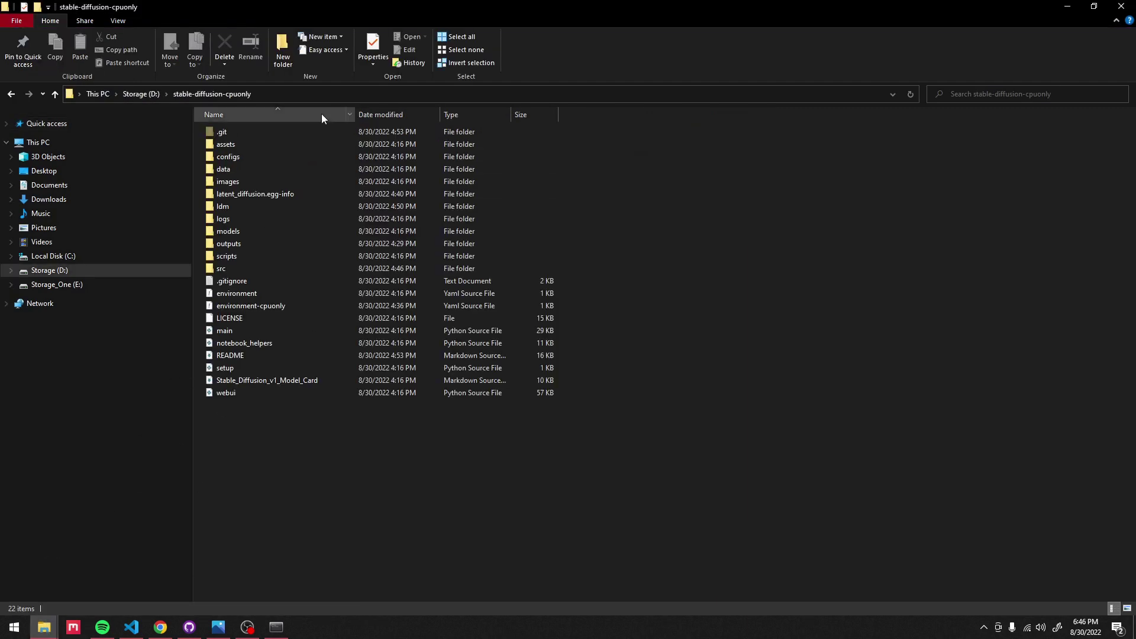
{"action": "double_click", "coordinate": [258, 231]}
{"action": "double_click", "coordinate": [263, 144]}
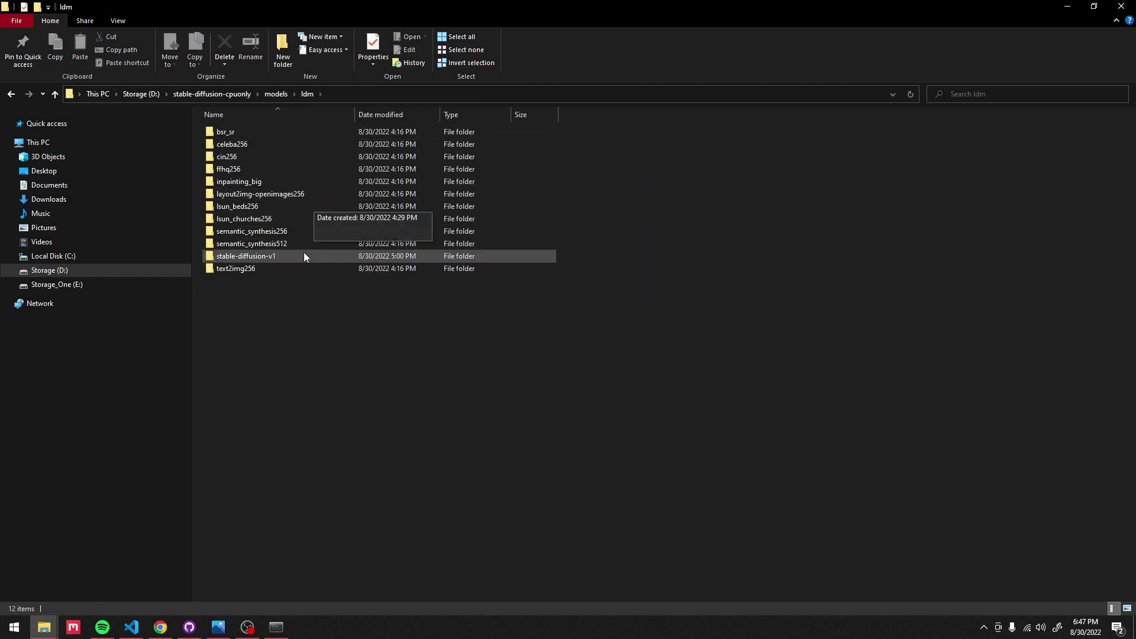
{"action": "double_click", "coordinate": [304, 253]}
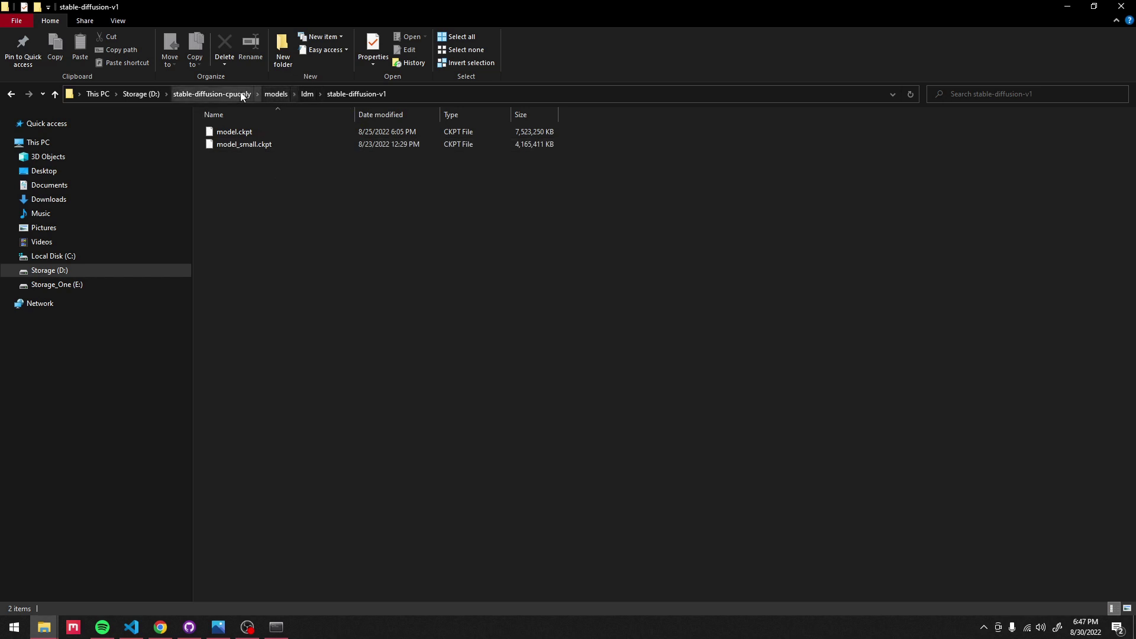
Return to the README in the browser and review the GFPGAN and RealESRGAN model download instructions and the web UI launch command
{"action": "left_click", "coordinate": [161, 626]}
{"action": "left_click_drag", "start_coordinate": [1130, 190], "coordinate": [1130, 221]}
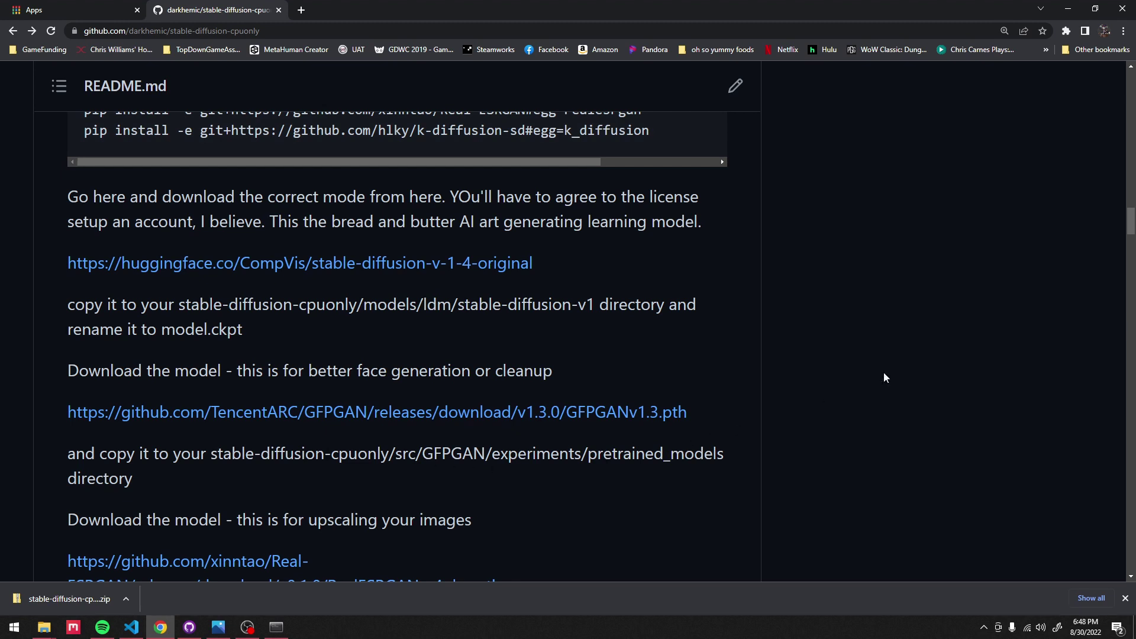
{"action": "left_click_drag", "start_coordinate": [1131, 222], "coordinate": [1131, 233]}
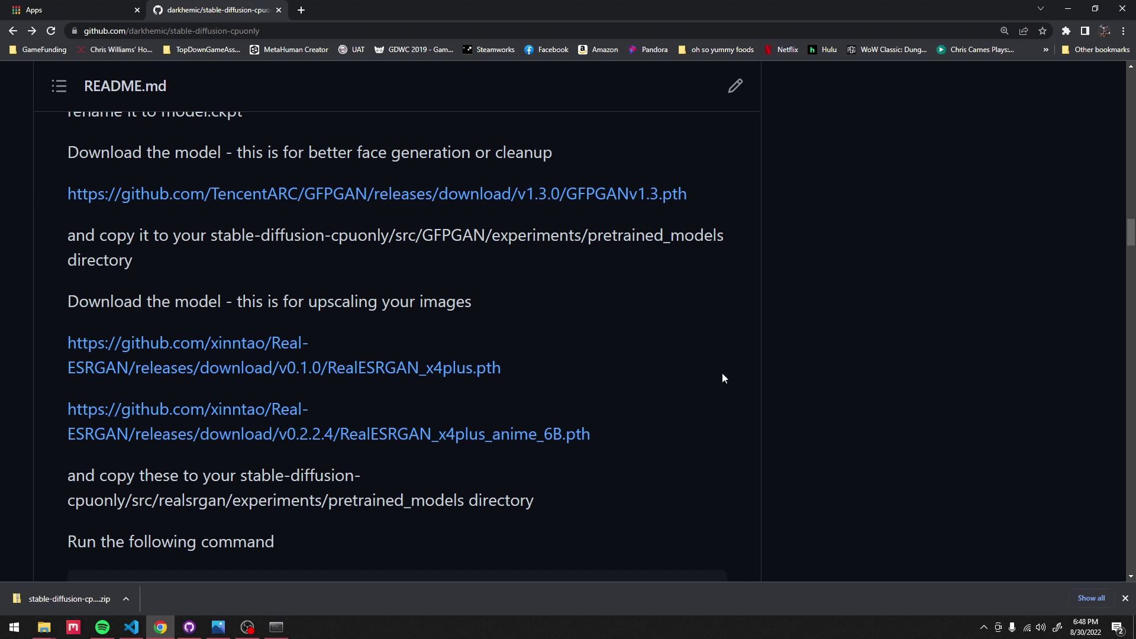
{"action": "scroll", "coordinate": [722, 372], "scroll_direction": "down", "scroll_amount": 3}
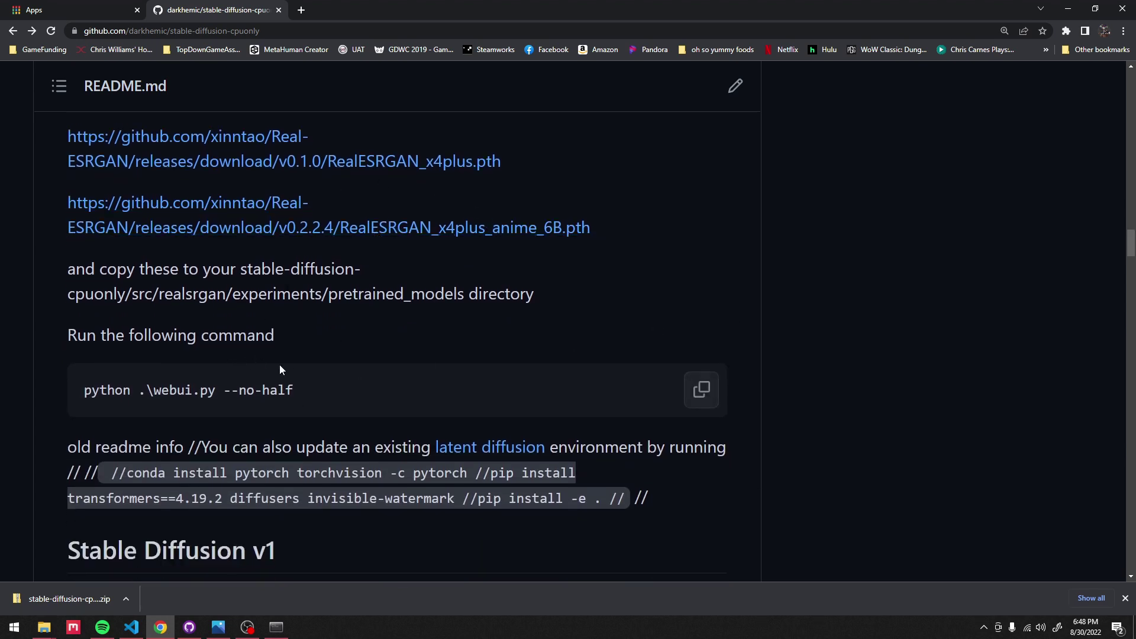
Switch to the Anaconda PowerShell prompt and erase the unexecuted multi-line pip install commands from the end of the input backwards
{"action": "left_click", "coordinate": [275, 625]}
{"action": "key", "text": "BackSpace"}
{"action": "key", "text": "BackSpace"}
{"action": "key", "text": "BackSpace"}
{"action": "key", "text": "BackSpace"}
{"action": "key", "text": "BackSpace"}
{"action": "key", "text": "BackSpace"}
{"action": "key", "text": "BackSpace"}
{"action": "key", "text": "BackSpace"}
{"action": "key", "text": "BackSpace"}
{"action": "key", "text": "BackSpace"}
{"action": "key", "text": "BackSpace"}
{"action": "key", "text": "BackSpace"}
{"action": "key", "text": "BackSpace"}
{"action": "key", "text": "BackSpace"}
{"action": "key", "text": "BackSpace"}
{"action": "key", "text": "BackSpace"}
{"action": "key", "text": "BackSpace"}
{"action": "key", "text": "BackSpace"}
{"action": "key", "text": "BackSpace"}
{"action": "key", "text": "BackSpace"}
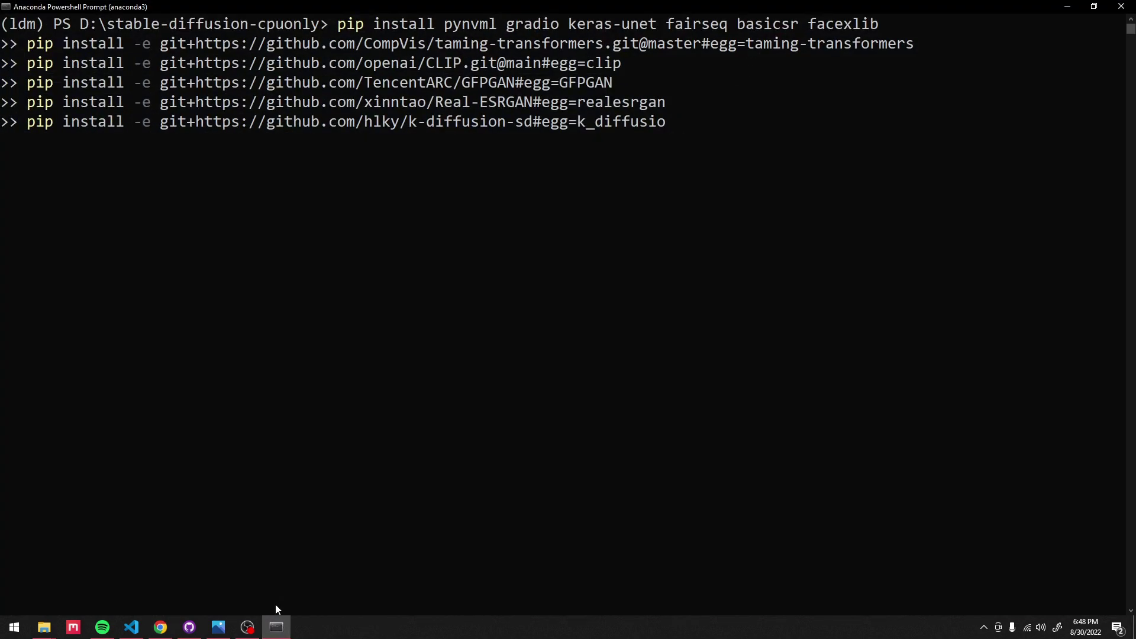
{"action": "key", "text": "BackSpace"}
{"action": "key", "text": "BackSpace"}
{"action": "key", "text": "BackSpace"}
{"action": "key", "text": "BackSpace"}
{"action": "key", "text": "BackSpace"}
{"action": "key", "text": "BackSpace"}
{"action": "key", "text": "BackSpace"}
{"action": "key", "text": "BackSpace"}
{"action": "key", "text": "BackSpace"}
{"action": "key", "text": "BackSpace"}
{"action": "key", "text": "BackSpace"}
{"action": "key", "text": "BackSpace"}
{"action": "key", "text": "BackSpace"}
{"action": "key", "text": "BackSpace"}
{"action": "key", "text": "BackSpace"}
{"action": "key", "text": "BackSpace"}
{"action": "key", "text": "BackSpace"}
{"action": "key", "text": "BackSpace"}
{"action": "key", "text": "BackSpace"}
{"action": "key", "text": "BackSpace"}
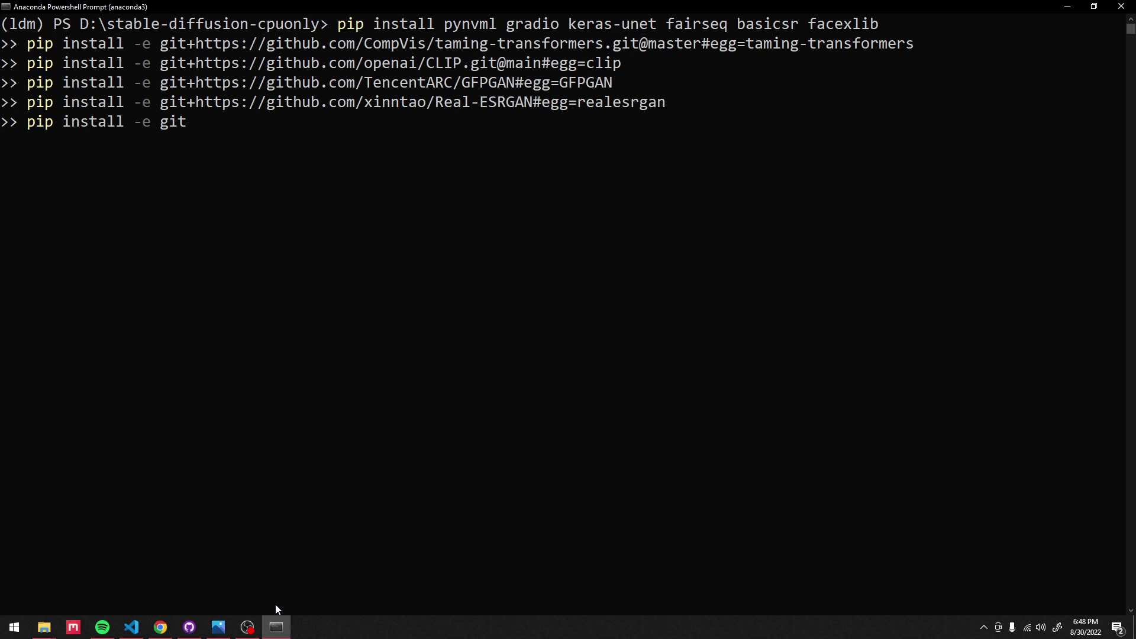
{"action": "key", "text": "BackSpace"}
{"action": "key", "text": "BackSpace"}
{"action": "key", "text": "BackSpace"}
{"action": "key", "text": "BackSpace"}
{"action": "key", "text": "BackSpace"}
{"action": "key", "text": "BackSpace"}
{"action": "key", "text": "BackSpace"}
{"action": "key", "text": "BackSpace"}
{"action": "key", "text": "BackSpace"}
{"action": "key", "text": "BackSpace"}
{"action": "key", "text": "BackSpace"}
{"action": "key", "text": "BackSpace"}
{"action": "key", "text": "BackSpace"}
{"action": "key", "text": "BackSpace"}
{"action": "key", "text": "BackSpace"}
{"action": "key", "text": "BackSpace"}
{"action": "key", "text": "BackSpace"}
{"action": "key", "text": "BackSpace"}
{"action": "key", "text": "BackSpace"}
{"action": "key", "text": "BackSpace"}
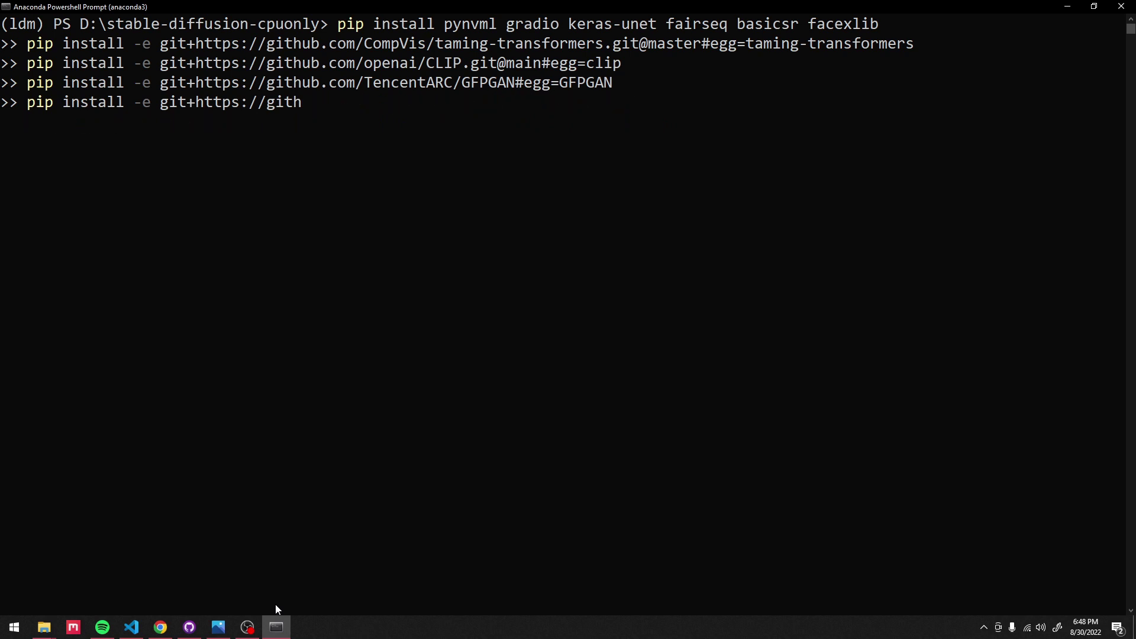
{"action": "key", "text": "BackSpace"}
{"action": "key", "text": "BackSpace"}
{"action": "key", "text": "BackSpace"}
{"action": "key", "text": "BackSpace"}
{"action": "key", "text": "BackSpace"}
{"action": "key", "text": "BackSpace"}
{"action": "key", "text": "BackSpace"}
{"action": "key", "text": "BackSpace"}
{"action": "key", "text": "BackSpace"}
{"action": "key", "text": "BackSpace"}
{"action": "key", "text": "BackSpace"}
{"action": "key", "text": "BackSpace"}
{"action": "key", "text": "BackSpace"}
{"action": "key", "text": "BackSpace"}
{"action": "key", "text": "BackSpace"}
{"action": "key", "text": "BackSpace"}
{"action": "key", "text": "BackSpace"}
{"action": "key", "text": "BackSpace"}
{"action": "key", "text": "BackSpace"}
{"action": "key", "text": "BackSpace"}
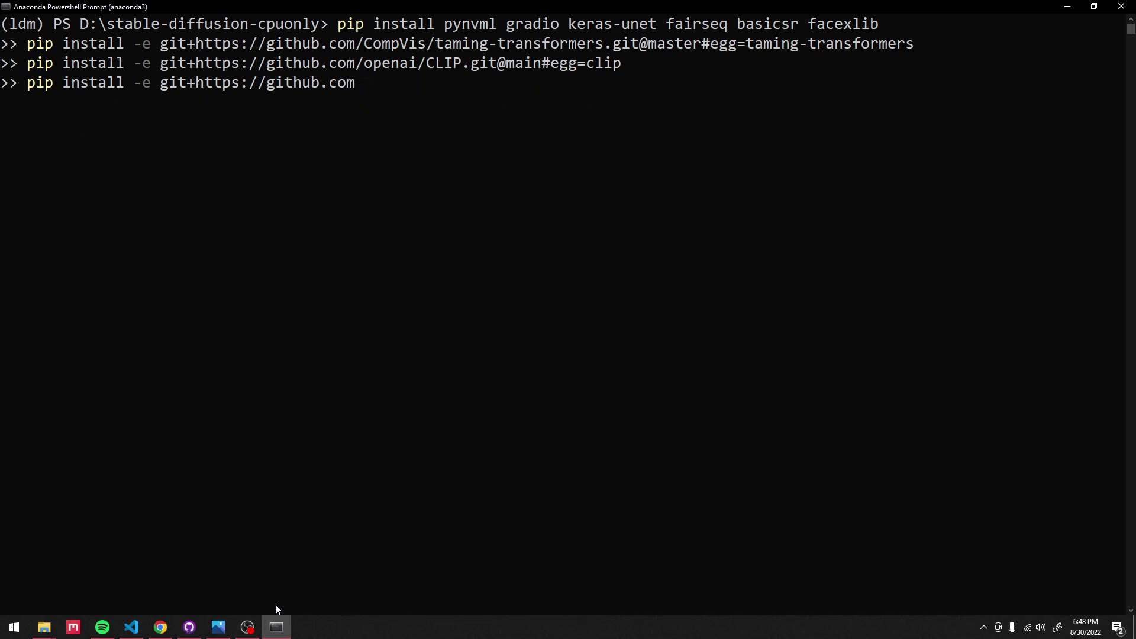
{"action": "key", "text": "BackSpace"}
{"action": "key", "text": "BackSpace"}
{"action": "key", "text": "BackSpace"}
{"action": "key", "text": "BackSpace"}
{"action": "key", "text": "BackSpace"}
{"action": "key", "text": "BackSpace"}
{"action": "key", "text": "BackSpace"}
{"action": "key", "text": "BackSpace"}
{"action": "key", "text": "BackSpace"}
{"action": "key", "text": "BackSpace"}
{"action": "key", "text": "BackSpace"}
{"action": "key", "text": "BackSpace"}
{"action": "key", "text": "BackSpace"}
{"action": "key", "text": "BackSpace"}
{"action": "key", "text": "BackSpace"}
{"action": "key", "text": "BackSpace"}
{"action": "key", "text": "BackSpace"}
{"action": "key", "text": "BackSpace"}
{"action": "key", "text": "BackSpace"}
{"action": "key", "text": "BackSpace"}
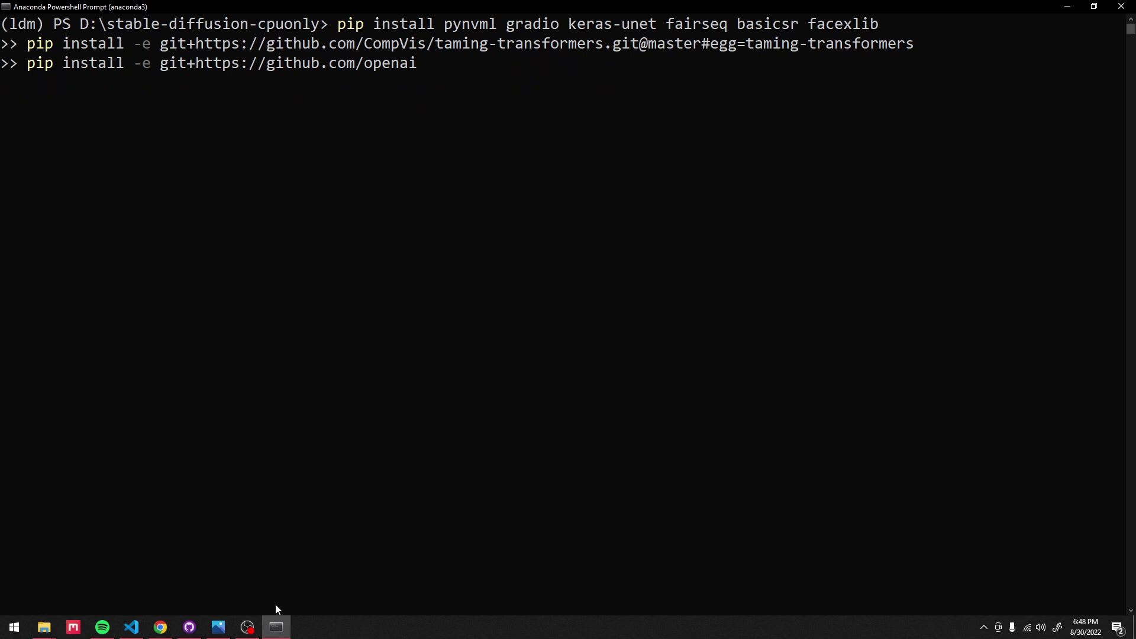
{"action": "key", "text": "BackSpace"}
{"action": "key", "text": "BackSpace"}
{"action": "key", "text": "BackSpace"}
{"action": "key", "text": "BackSpace"}
{"action": "key", "text": "BackSpace"}
{"action": "key", "text": "BackSpace"}
{"action": "key", "text": "BackSpace"}
{"action": "key", "text": "BackSpace"}
{"action": "key", "text": "BackSpace"}
{"action": "key", "text": "BackSpace"}
{"action": "key", "text": "BackSpace"}
{"action": "key", "text": "BackSpace"}
{"action": "key", "text": "BackSpace"}
{"action": "key", "text": "BackSpace"}
{"action": "key", "text": "BackSpace"}
{"action": "key", "text": "BackSpace"}
{"action": "key", "text": "BackSpace"}
{"action": "key", "text": "BackSpace"}
{"action": "key", "text": "BackSpace"}
{"action": "key", "text": "BackSpace"}
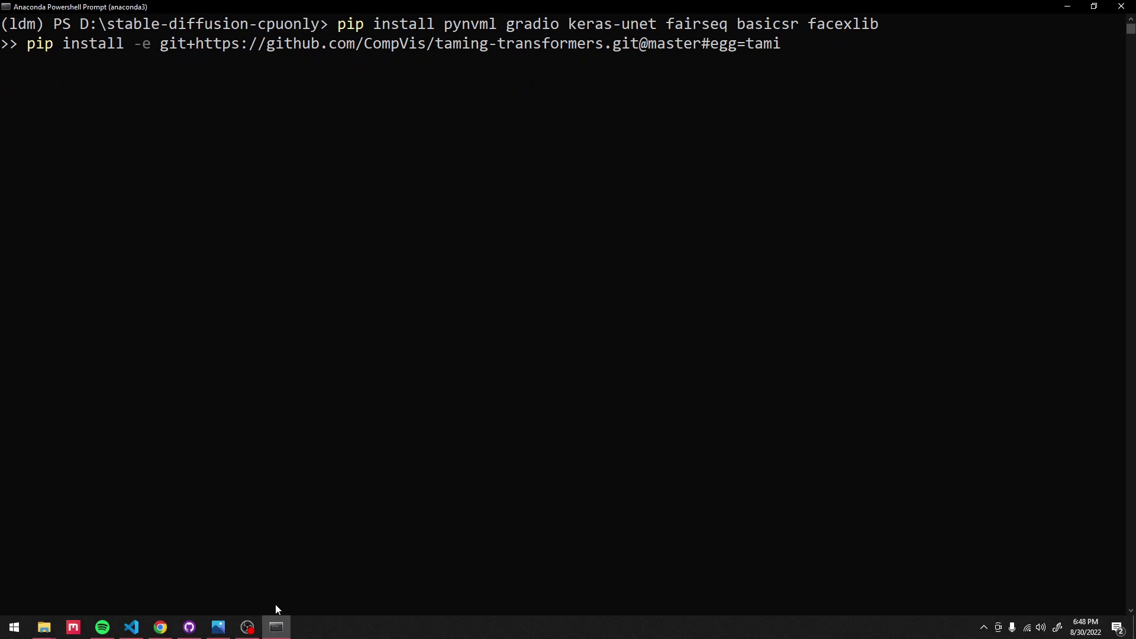
{"action": "key", "text": "BackSpace"}
{"action": "key", "text": "BackSpace"}
{"action": "key", "text": "BackSpace"}
{"action": "key", "text": "BackSpace"}
{"action": "key", "text": "BackSpace"}
{"action": "key", "text": "BackSpace"}
{"action": "key", "text": "BackSpace"}
{"action": "key", "text": "BackSpace"}
{"action": "key", "text": "BackSpace"}
{"action": "key", "text": "BackSpace"}
{"action": "key", "text": "BackSpace"}
{"action": "key", "text": "BackSpace"}
{"action": "key", "text": "BackSpace"}
{"action": "key", "text": "BackSpace"}
{"action": "key", "text": "BackSpace"}
{"action": "key", "text": "BackSpace"}
{"action": "key", "text": "BackSpace"}
{"action": "key", "text": "BackSpace"}
{"action": "key", "text": "BackSpace"}
{"action": "key", "text": "BackSpace"}
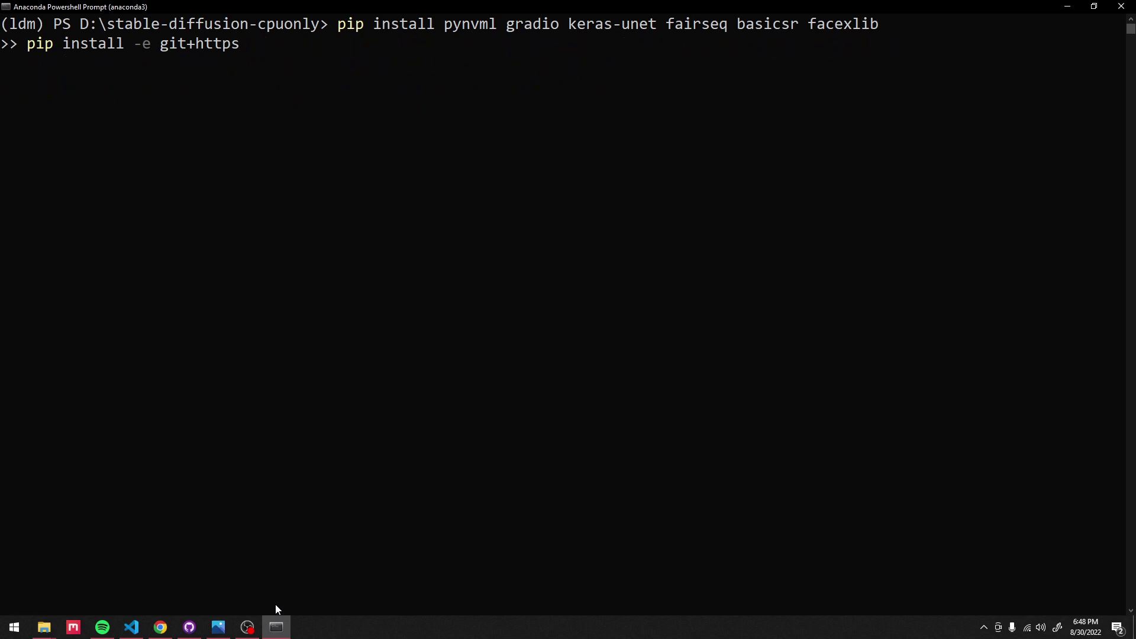
Erase the rest of the unexecuted pip install text until the Anaconda prompt's input line is empty
{"action": "key", "text": "BackSpace"}
{"action": "key", "text": "BackSpace"}
{"action": "key", "text": "BackSpace"}
{"action": "key", "text": "BackSpace"}
{"action": "key", "text": "BackSpace"}
{"action": "key", "text": "BackSpace"}
{"action": "key", "text": "BackSpace"}
{"action": "key", "text": "BackSpace"}
{"action": "key", "text": "BackSpace"}
{"action": "key", "text": "BackSpace"}
{"action": "key", "text": "BackSpace"}
{"action": "key", "text": "BackSpace"}
{"action": "key", "text": "BackSpace"}
{"action": "key", "text": "BackSpace"}
{"action": "key", "text": "BackSpace"}
{"action": "key", "text": "BackSpace"}
{"action": "key", "text": "BackSpace"}
{"action": "key", "text": "BackSpace"}
{"action": "key", "text": "BackSpace"}
{"action": "key", "text": "BackSpace"}
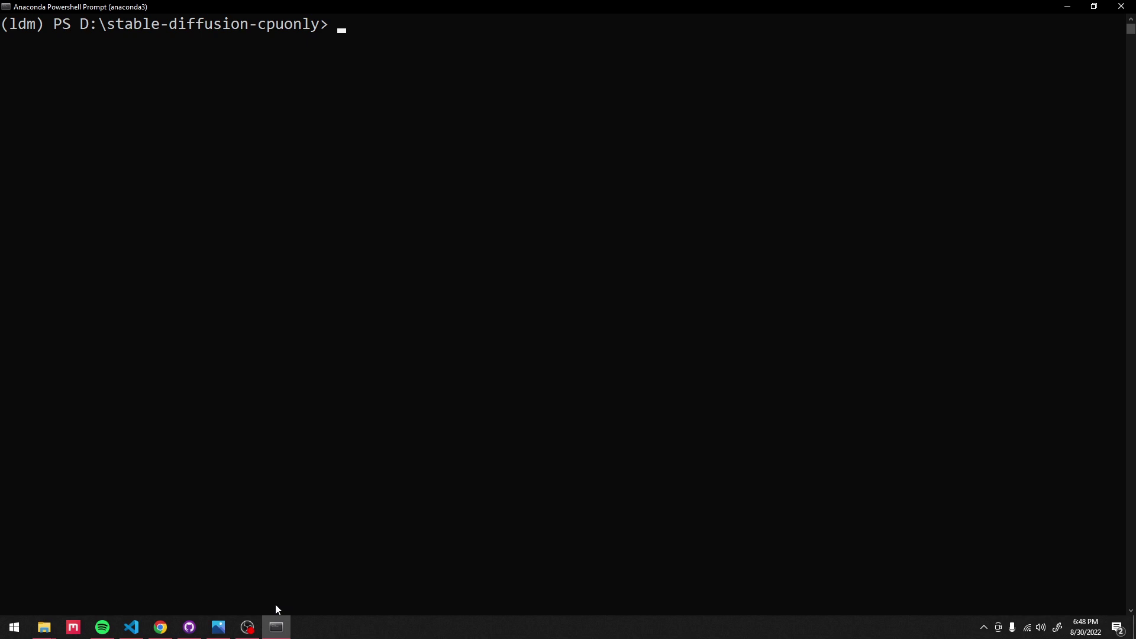
Recall the earlier web UI launch command from the history, shorten it to python .\webui.py --no-half and run it
{"action": "key", "text": "Up"}
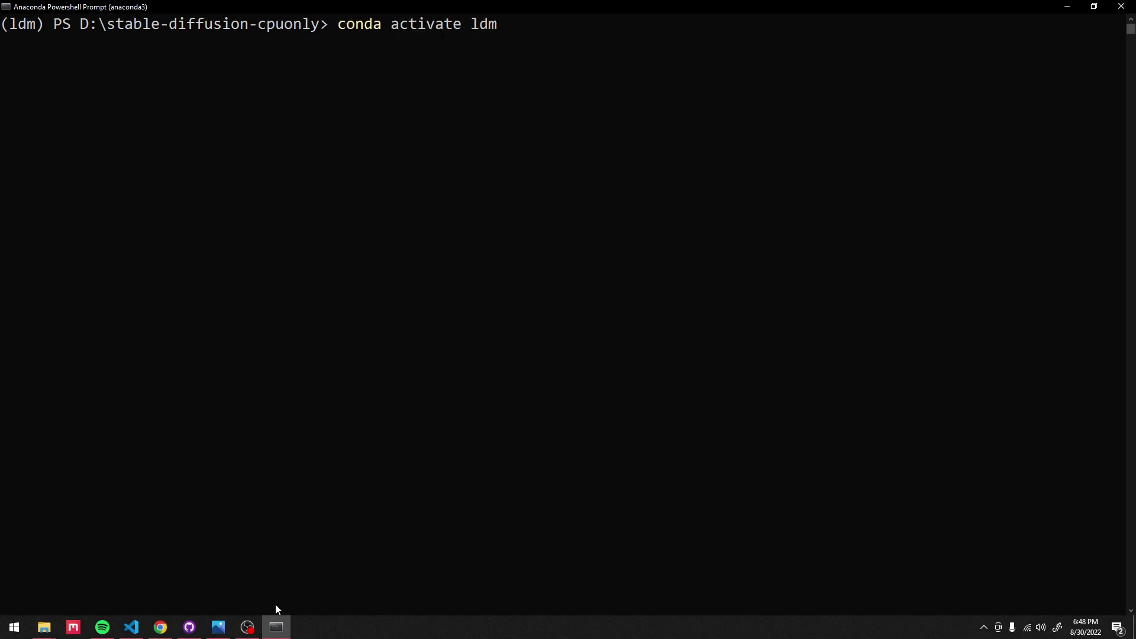
{"action": "key", "text": "Up"}
{"action": "key", "text": "Up"}
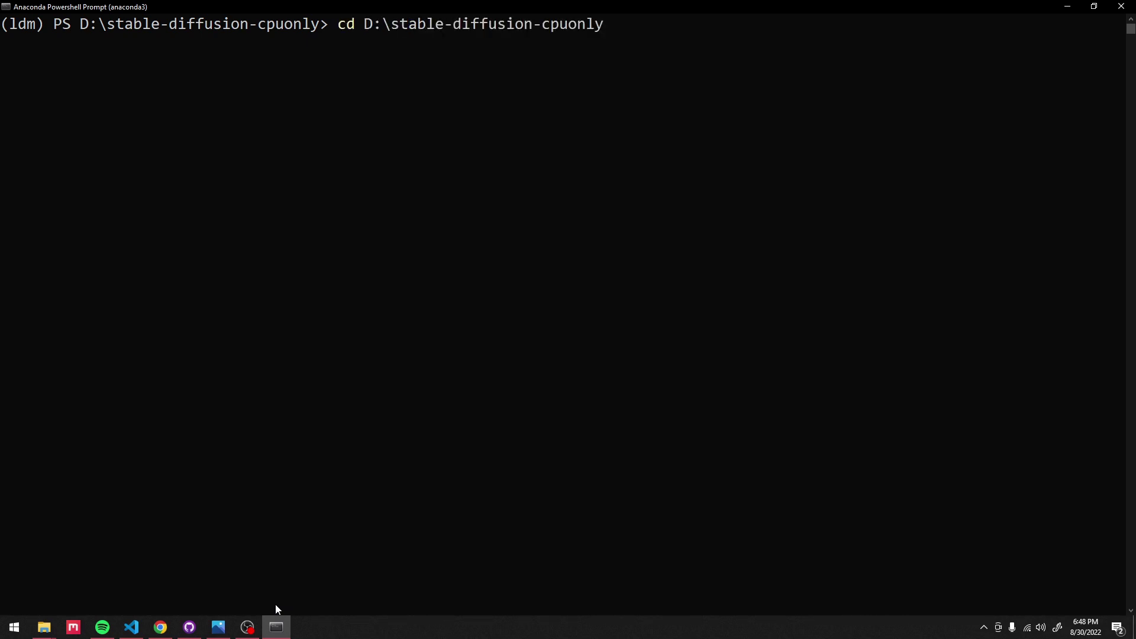
{"action": "key", "text": "BackSpace"}
{"action": "key", "text": "BackSpace"}
{"action": "key", "text": "BackSpace"}
{"action": "key", "text": "BackSpace"}
{"action": "key", "text": "BackSpace"}
{"action": "key", "text": "BackSpace"}
{"action": "key", "text": "BackSpace"}
{"action": "key", "text": "BackSpace"}
{"action": "key", "text": "BackSpace"}
{"action": "key", "text": "BackSpace"}
{"action": "key", "text": "BackSpace"}
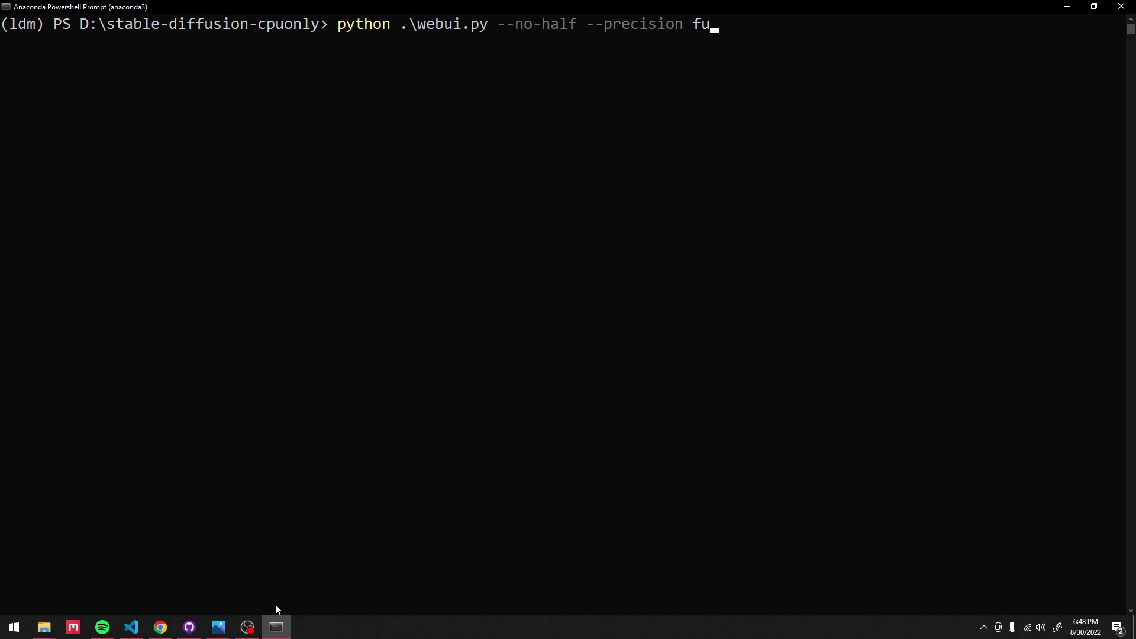
{"action": "key", "text": "BackSpace"}
{"action": "key", "text": "BackSpace"}
{"action": "key", "text": "BackSpace"}
{"action": "key", "text": "BackSpace"}
{"action": "key", "text": "BackSpace"}
{"action": "key", "text": "BackSpace"}
{"action": "key", "text": "BackSpace"}
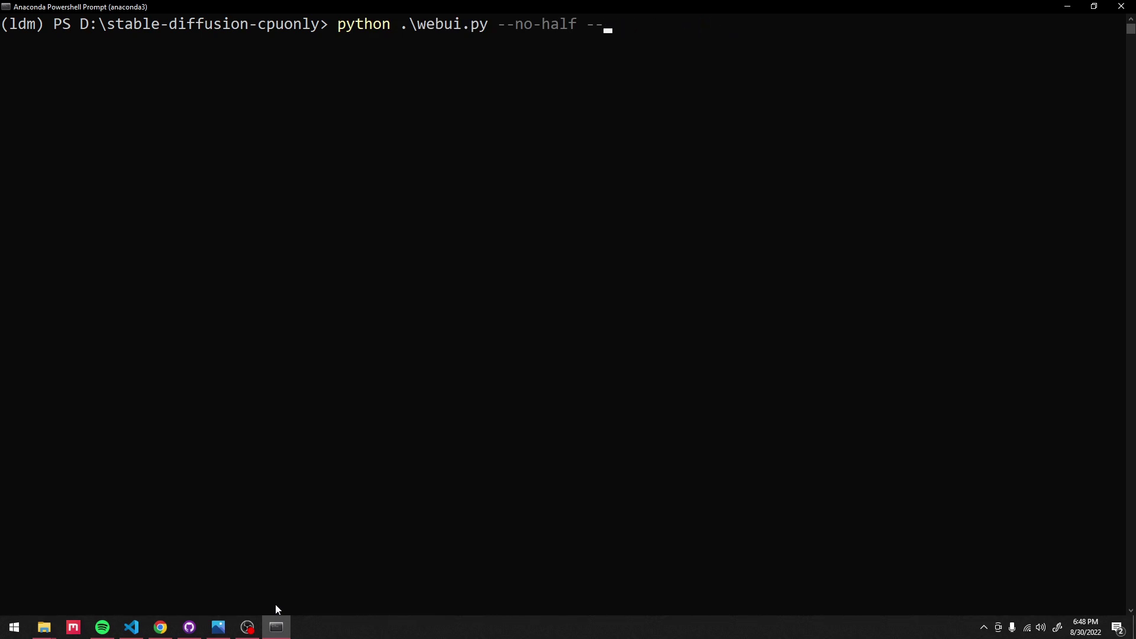
{"action": "type", "text": "f"}
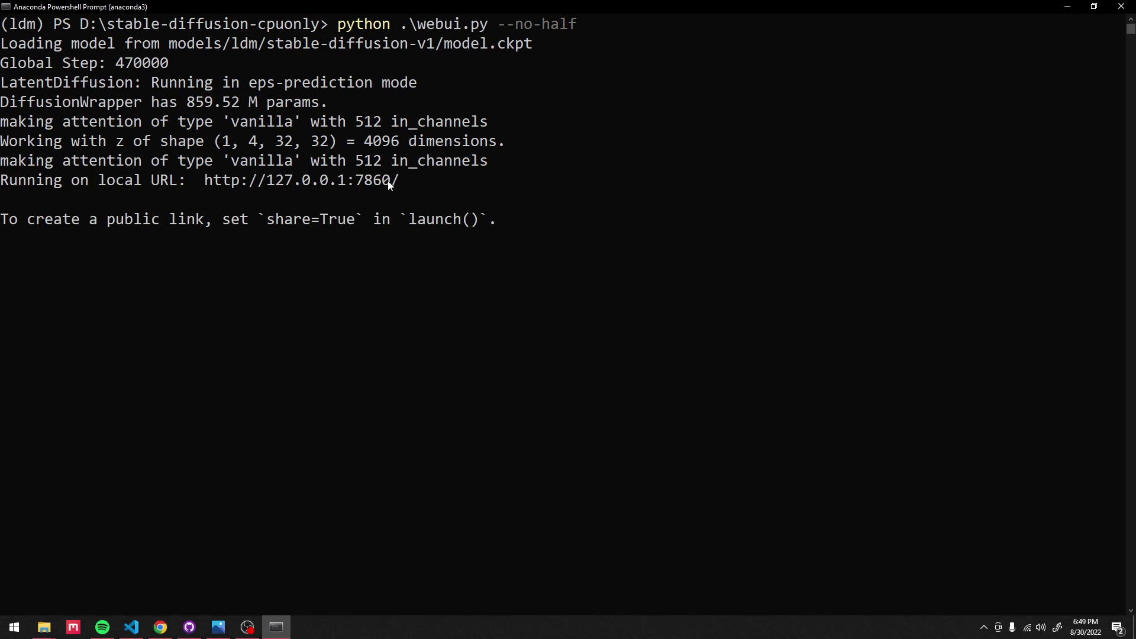
Switch to Chrome and load the local web UI at 127.0.0.1:7860 in the Apps tab
{"action": "left_click", "coordinate": [161, 627]}
{"action": "left_click", "coordinate": [121, 12]}
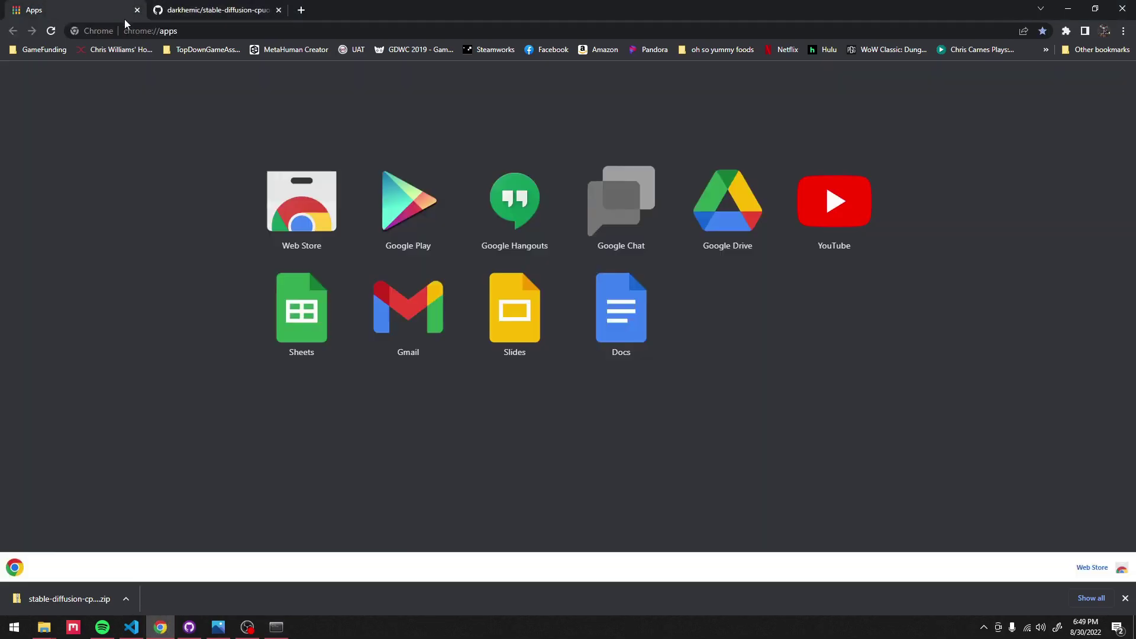
{"action": "left_click", "coordinate": [130, 29]}
{"action": "type", "text": "127"}
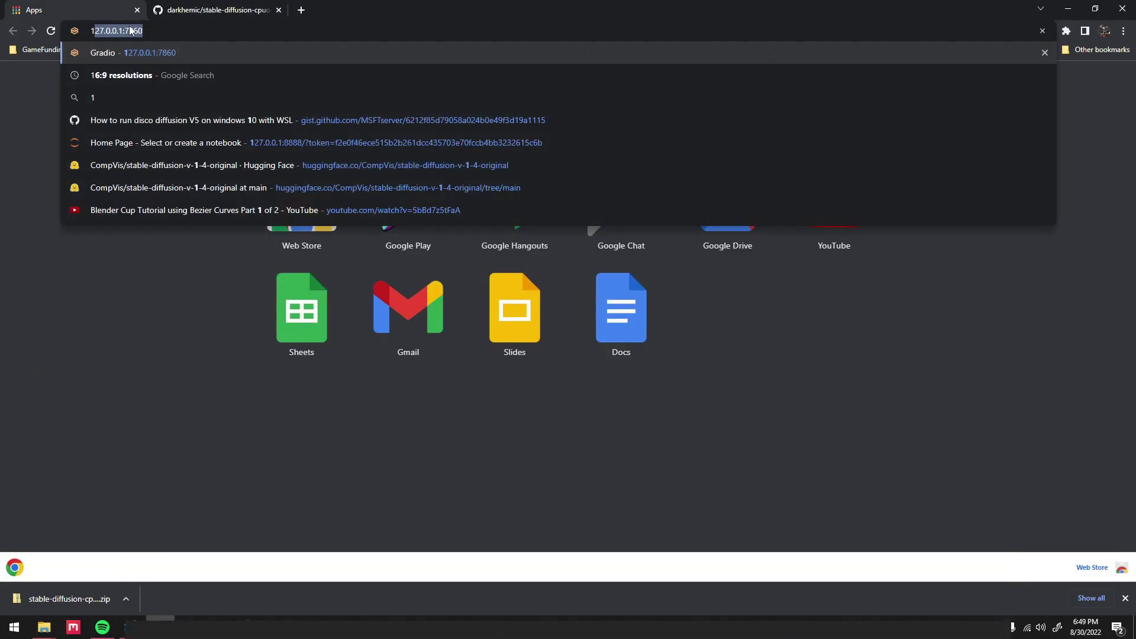
{"action": "type", "text": ".0.0.1"}
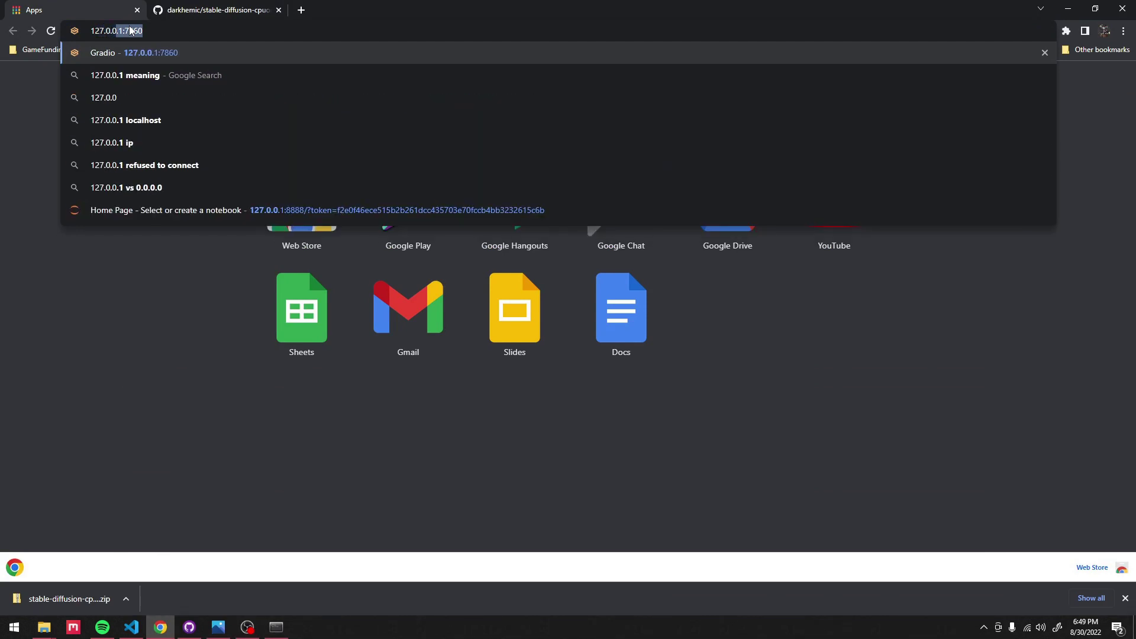
{"action": "type", "text": ":"}
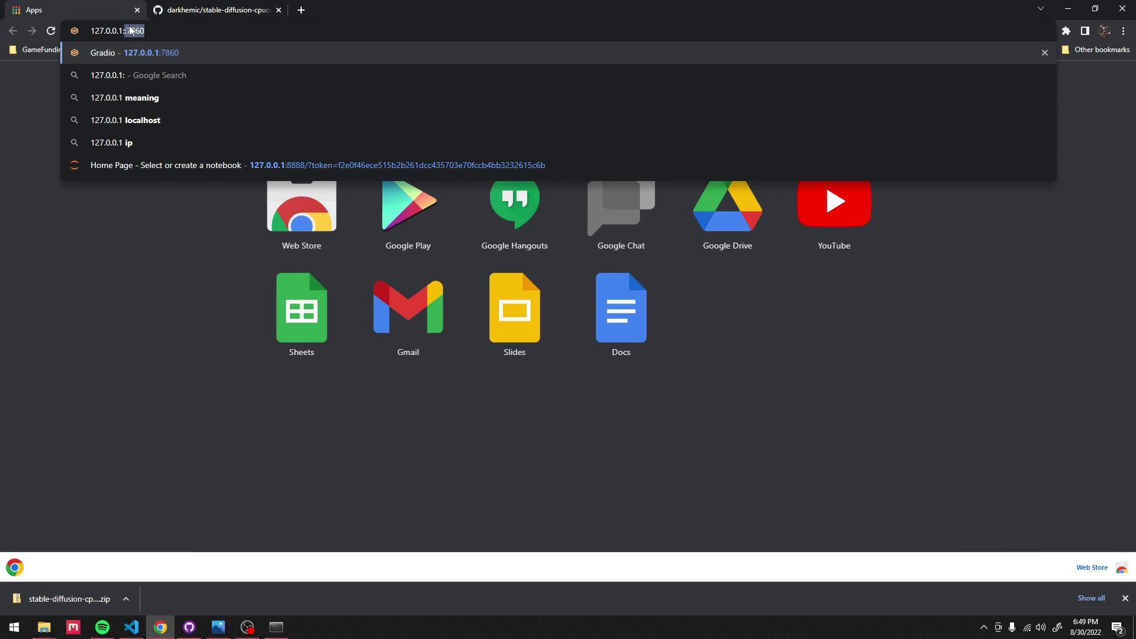
{"action": "type", "text": ":7860"}
{"action": "key", "text": "BackSpace"}
{"action": "key", "text": "BackSpace"}
{"action": "key", "text": "BackSpace"}
{"action": "key", "text": "BackSpace"}
{"action": "key", "text": "BackSpace"}
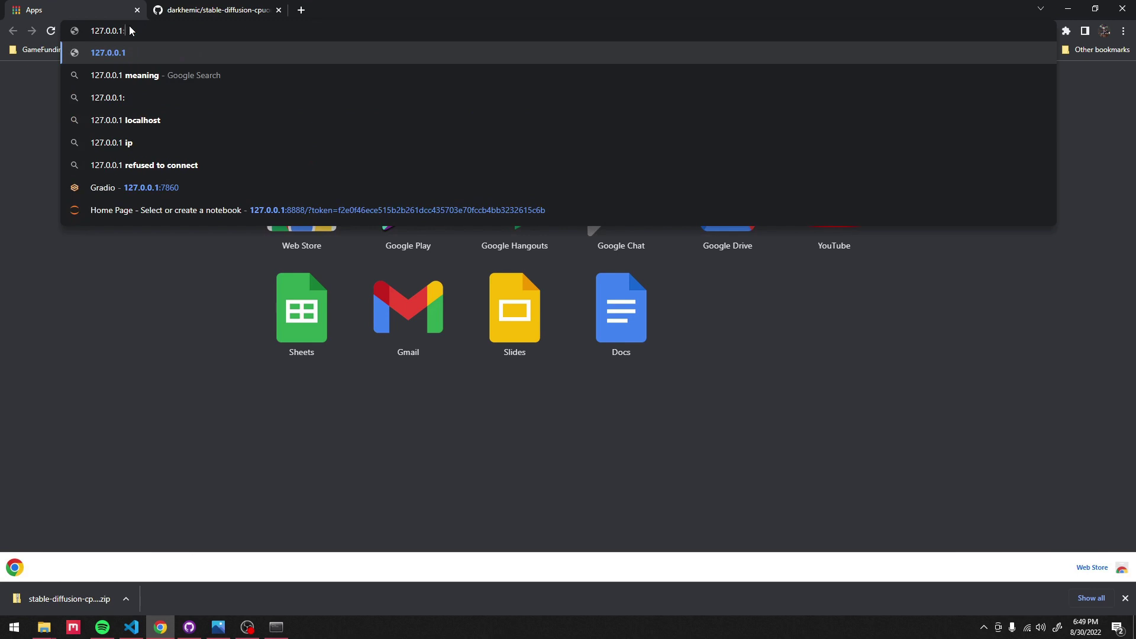
{"action": "type", "text": "786"}
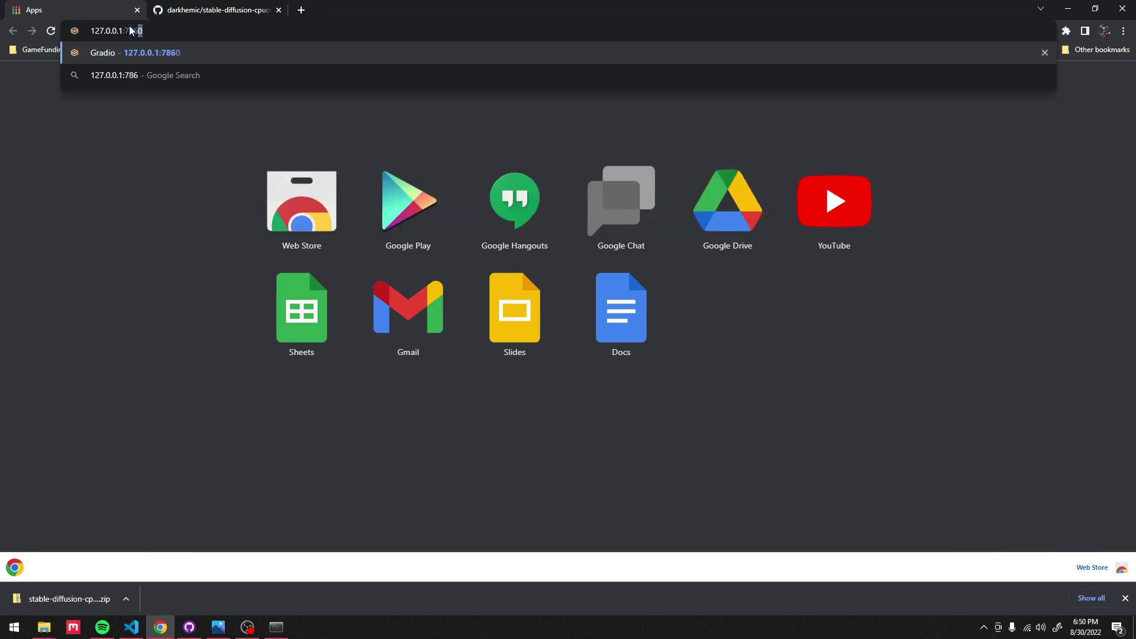
{"action": "type", "text": "0"}
{"action": "key", "text": "Return"}
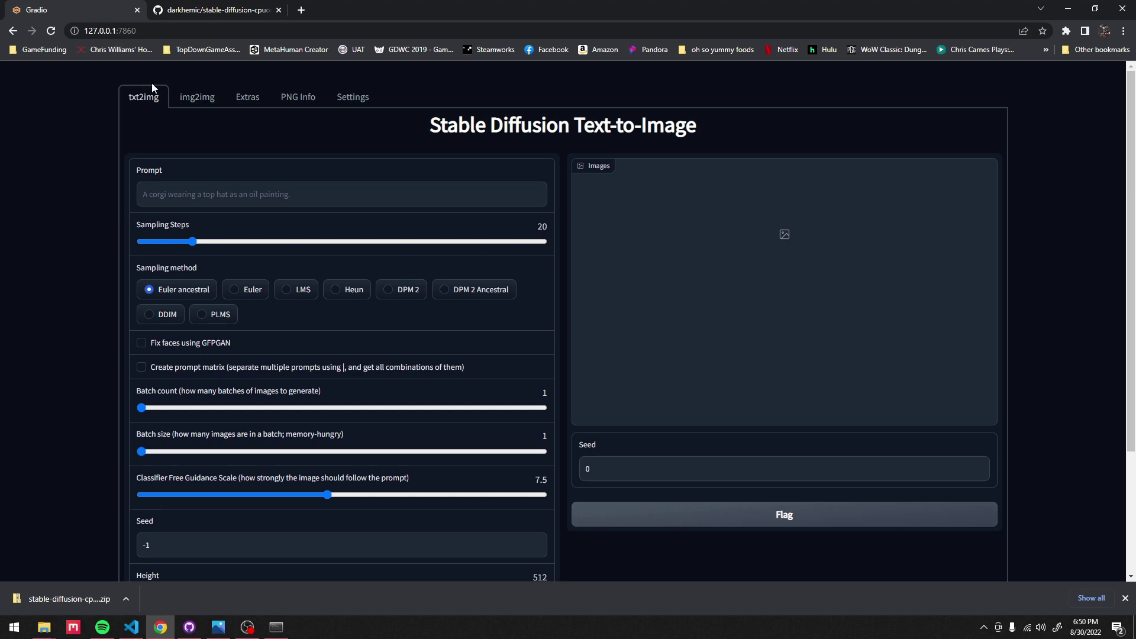
{"action": "left_click", "coordinate": [200, 98]}
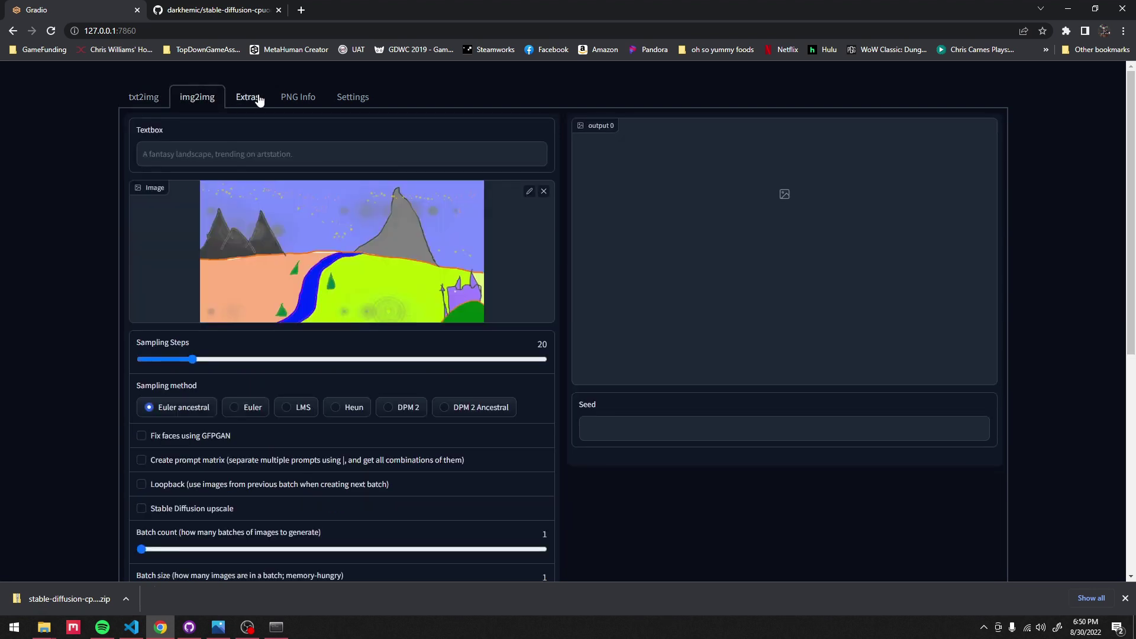
{"action": "left_click", "coordinate": [529, 192]}
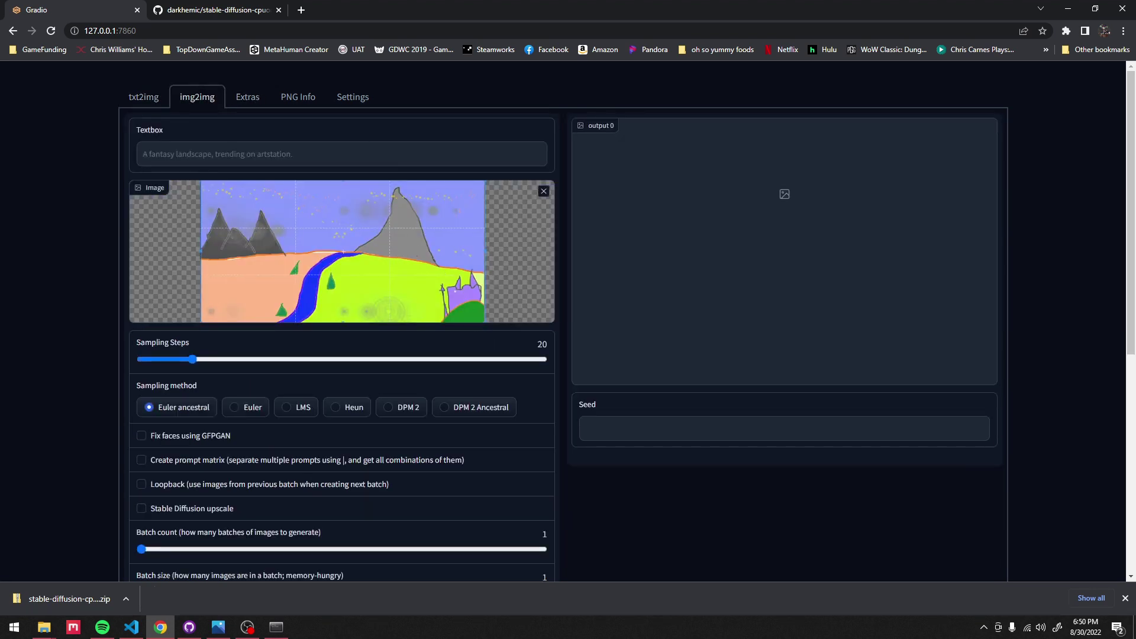
{"action": "left_click", "coordinate": [543, 191]}
{"action": "left_click", "coordinate": [434, 284]}
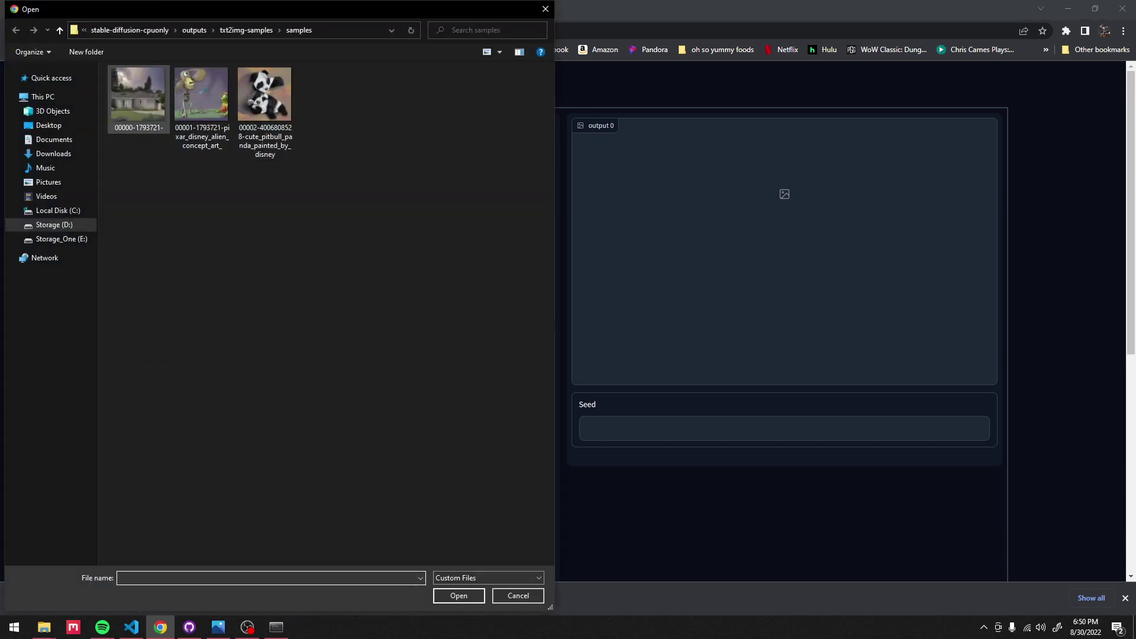
{"action": "left_click", "coordinate": [138, 95]}
{"action": "left_click", "coordinate": [459, 596]}
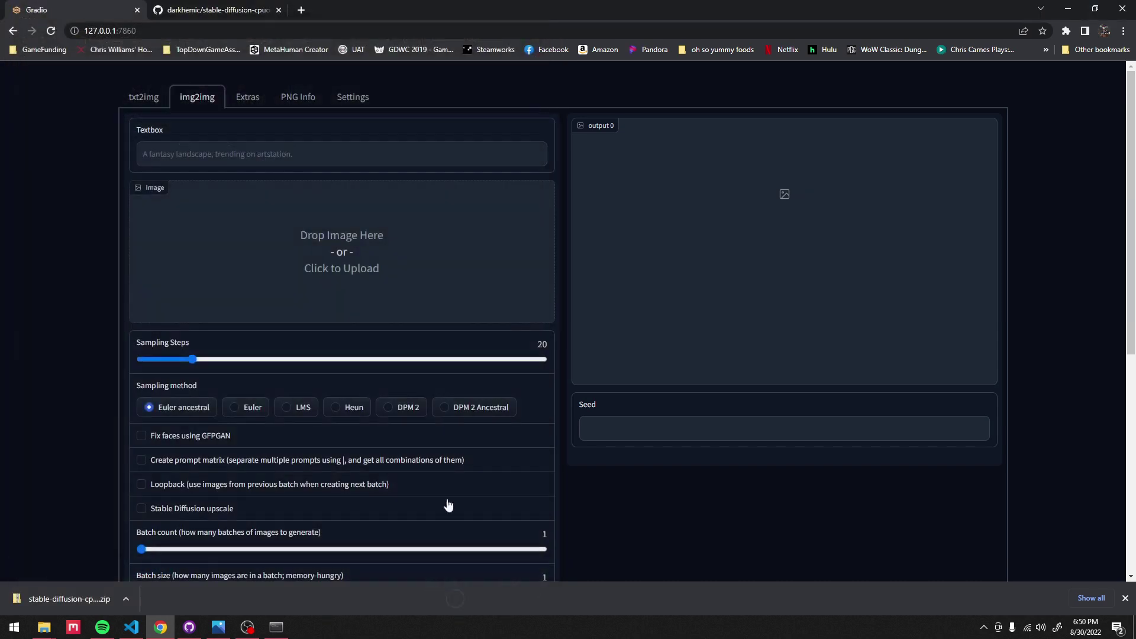
Enter "painted house" as the img2img prompt
{"action": "left_click", "coordinate": [262, 134]}
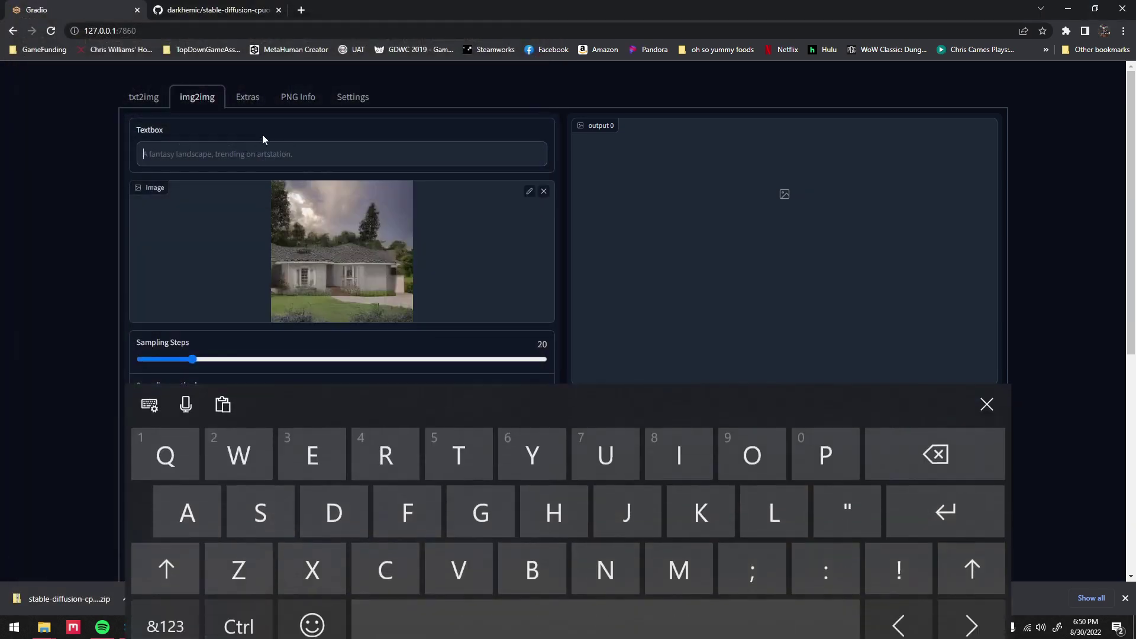
{"action": "type", "text": "pain"}
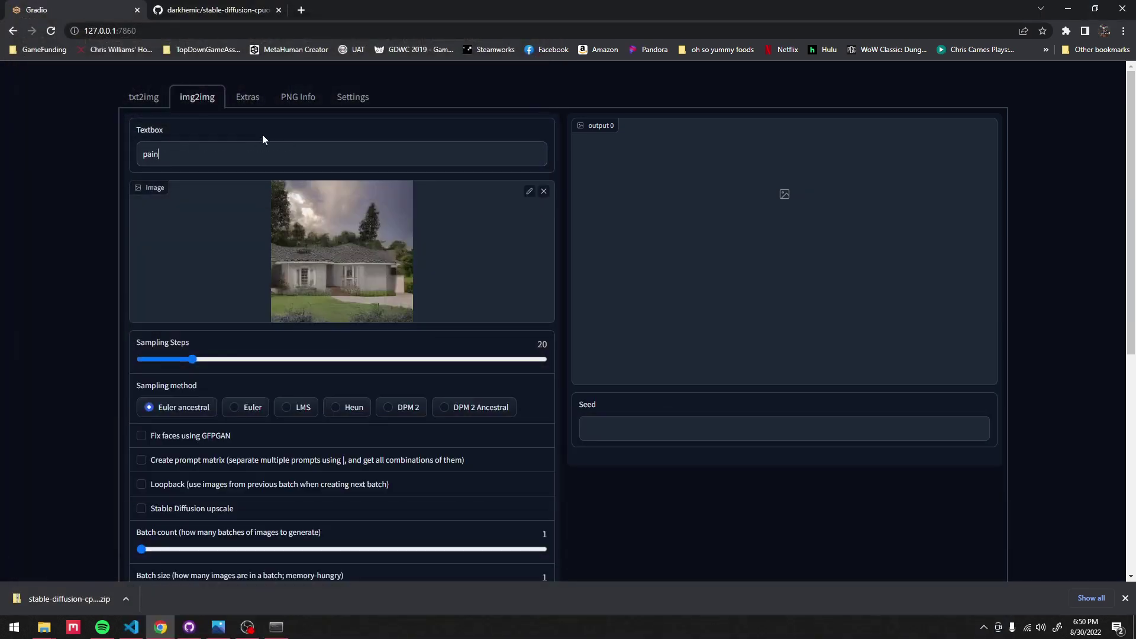
{"action": "type", "text": "ted house"}
Set the img2img seed to 12231 and submit the generation
{"action": "scroll", "coordinate": [611, 294], "scroll_direction": "down", "scroll_amount": 3}
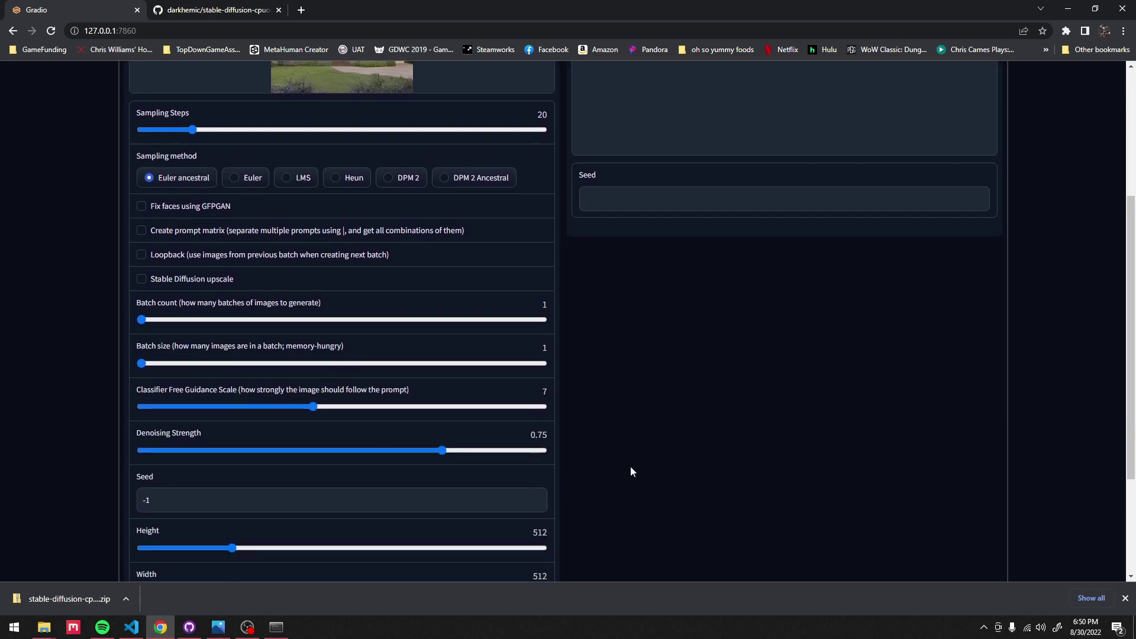
{"action": "scroll", "coordinate": [616, 464], "scroll_direction": "down", "scroll_amount": 4}
{"action": "left_click", "coordinate": [364, 323]}
{"action": "key", "text": "BackSpace"}
{"action": "key", "text": "BackSpace"}
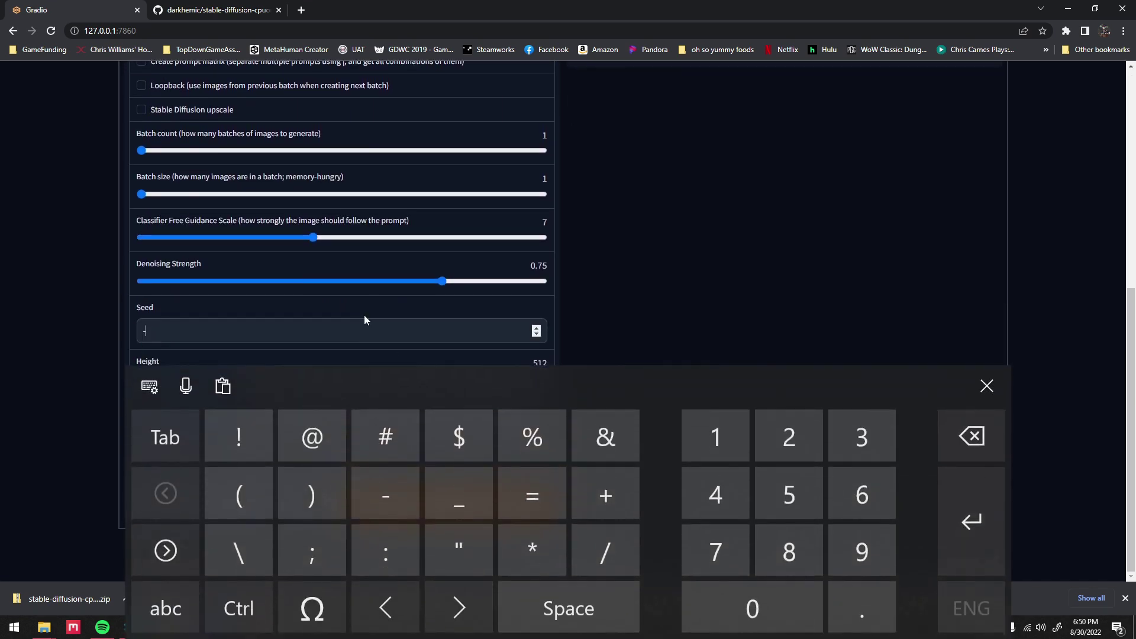
{"action": "type", "text": "12231"}
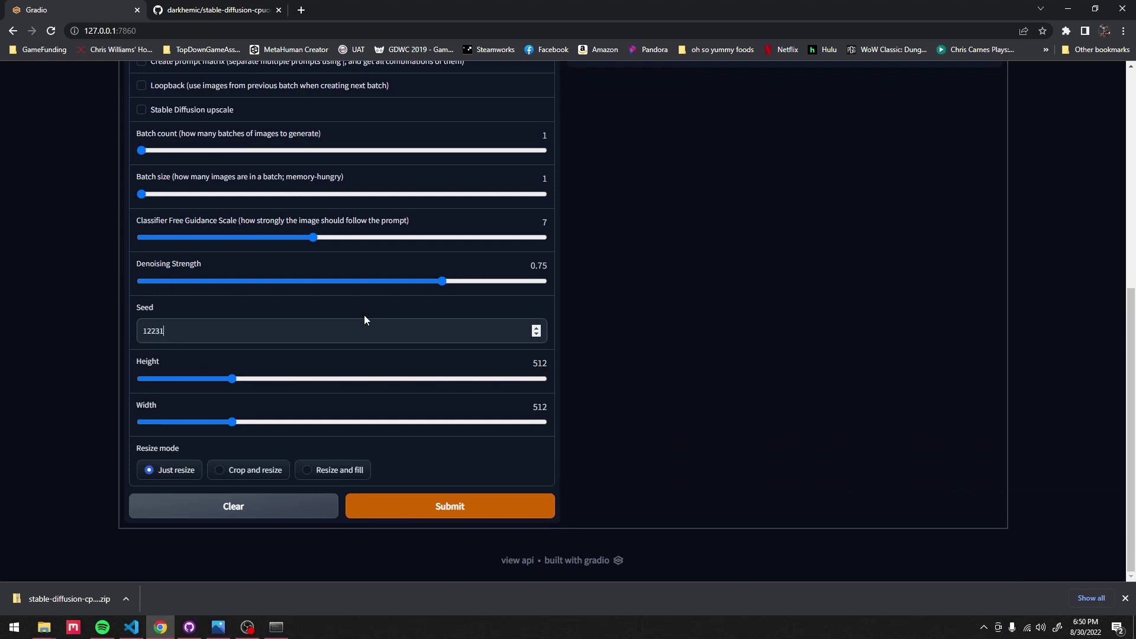
{"action": "left_click", "coordinate": [472, 508]}
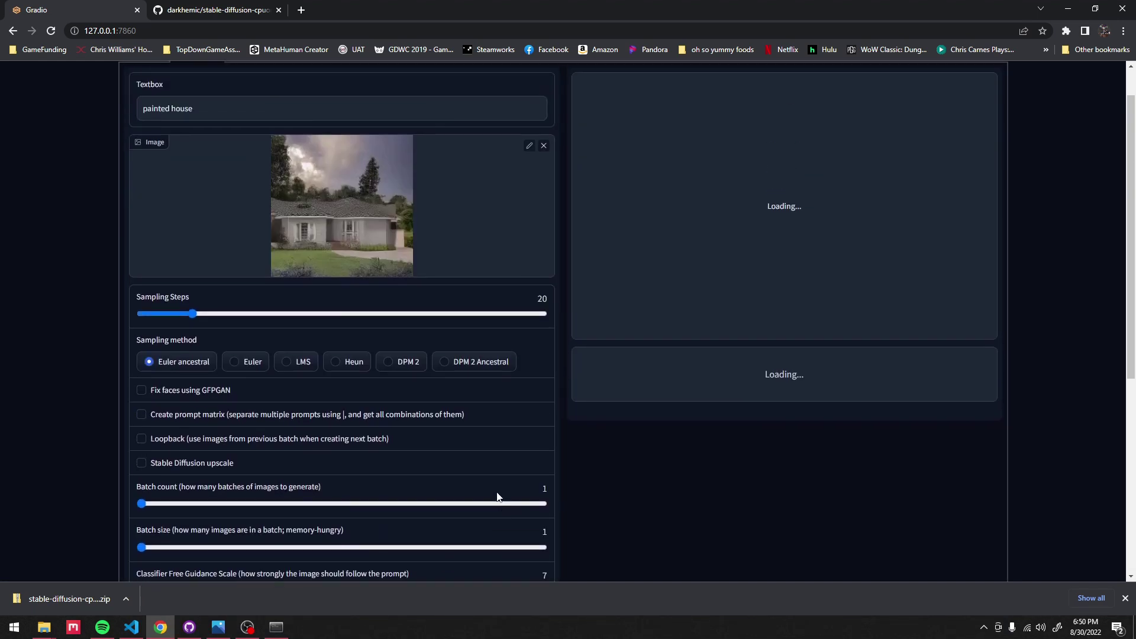
Check the image generation progress in the Anaconda PowerShell prompt, comparing it with the web UI's output area
{"action": "left_click", "coordinate": [276, 627]}
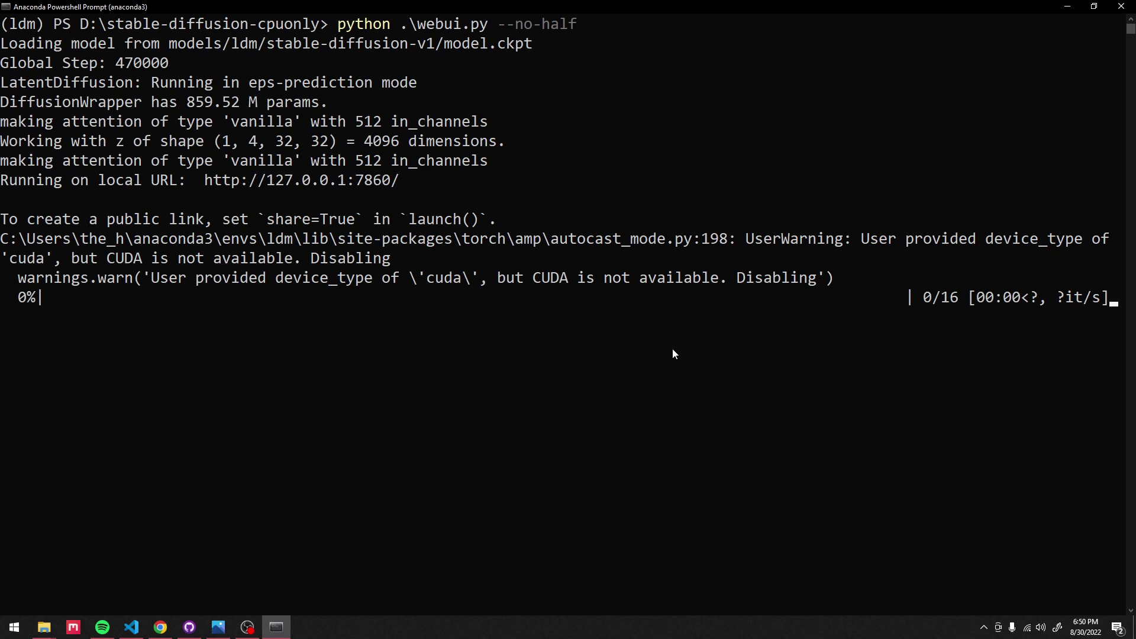
{"action": "mouse_move", "coordinate": [253, 632]}
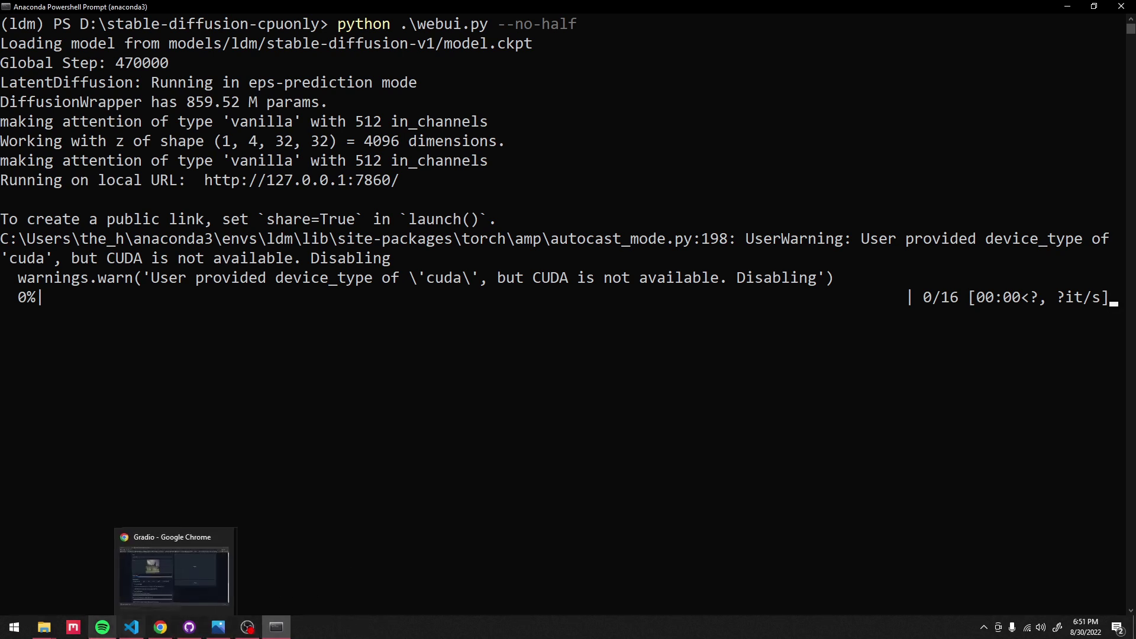
{"action": "mouse_move", "coordinate": [56, 634]}
{"action": "mouse_move", "coordinate": [303, 588]}
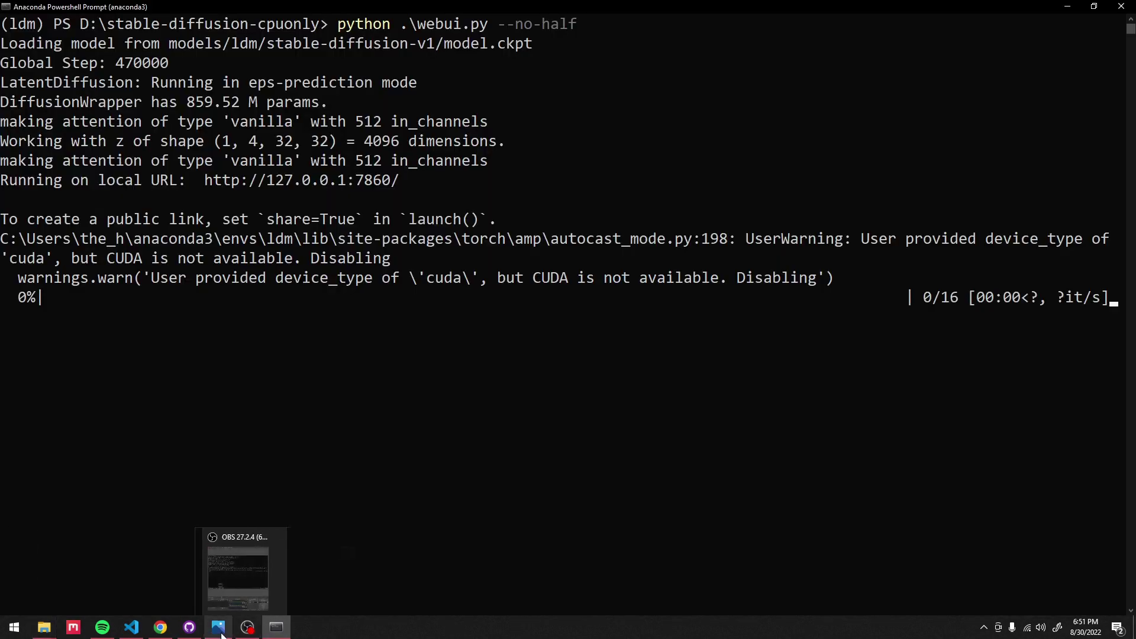
{"action": "left_click", "coordinate": [160, 633]}
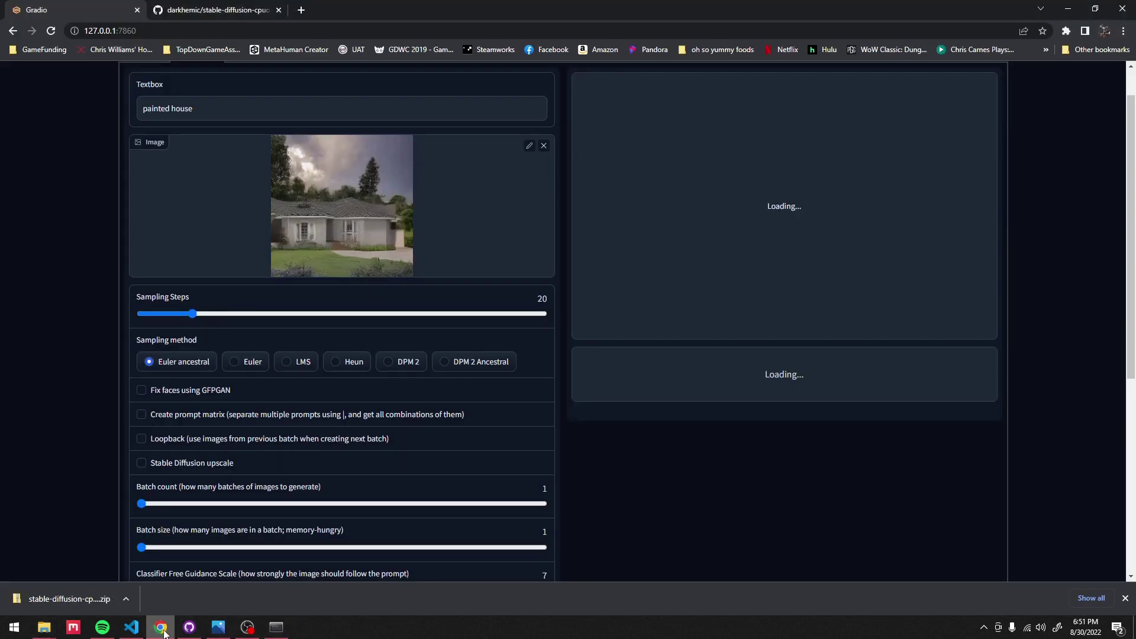
{"action": "left_click", "coordinate": [278, 632]}
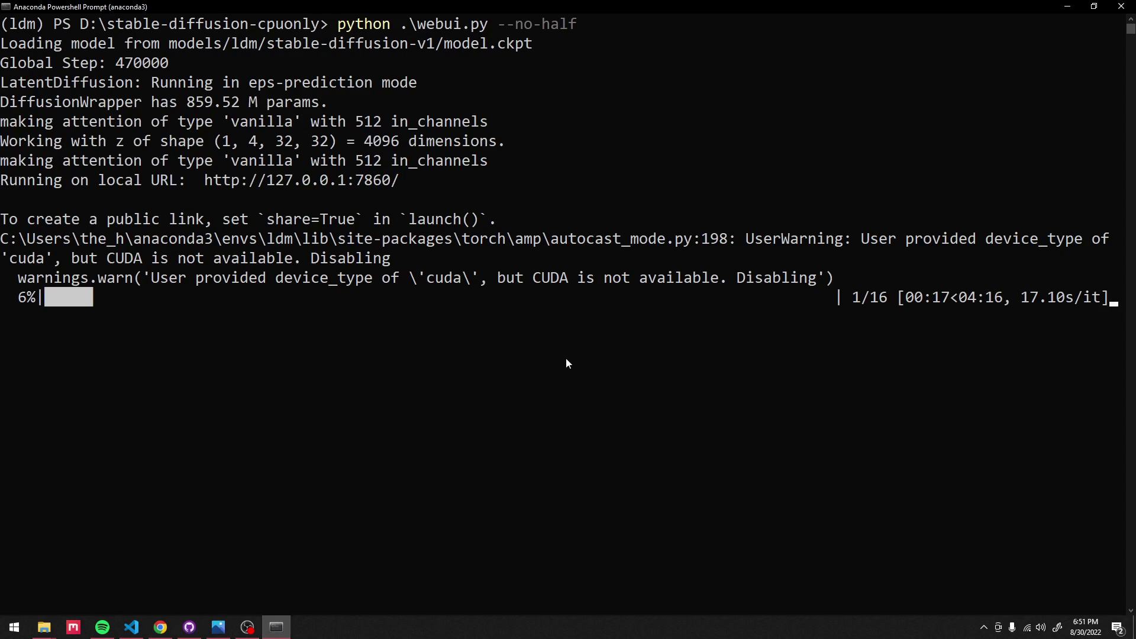
Return to the web UI in Chrome and review the img2img generation settings down to the resize mode
{"action": "left_click", "coordinate": [160, 628]}
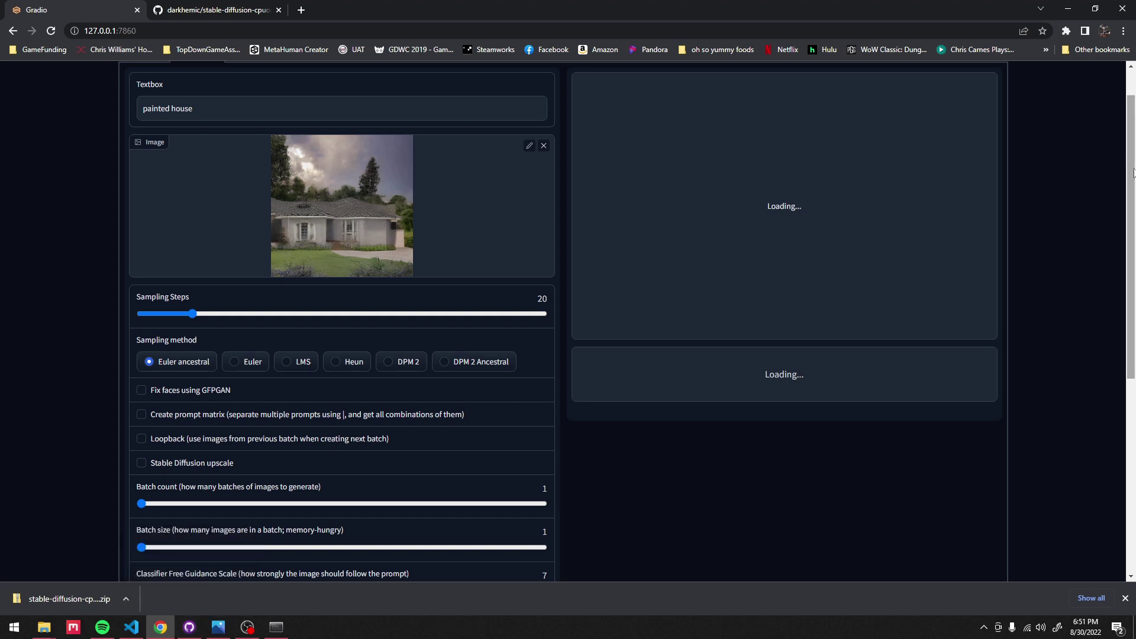
{"action": "scroll", "coordinate": [1131, 171], "scroll_direction": "down", "scroll_amount": 5}
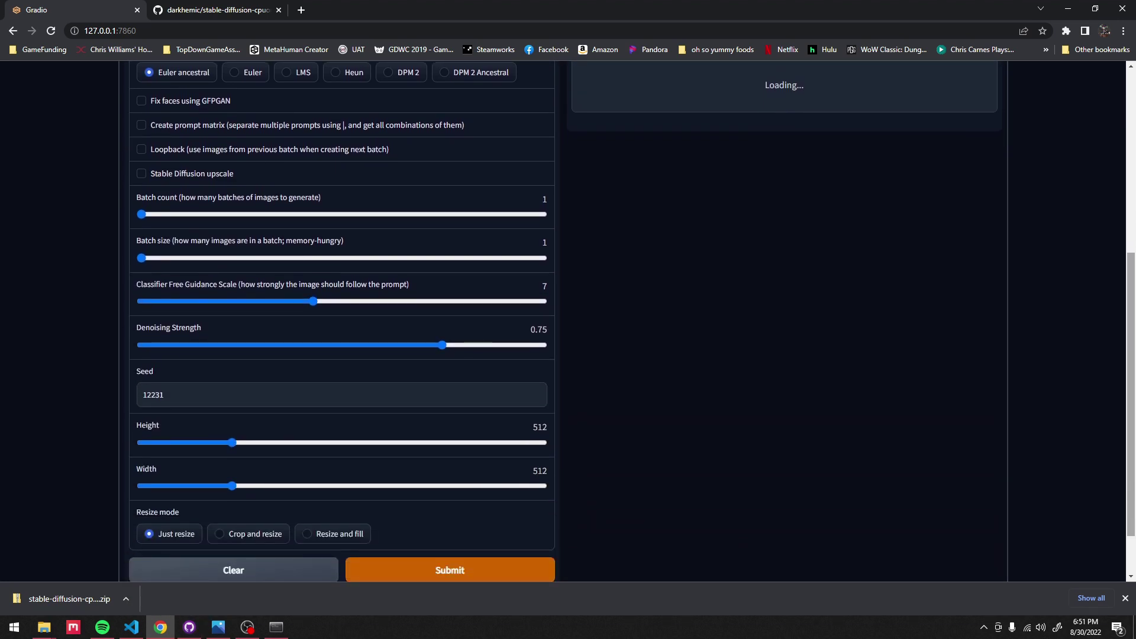
{"action": "scroll", "coordinate": [626, 322], "scroll_direction": "down", "scroll_amount": 1}
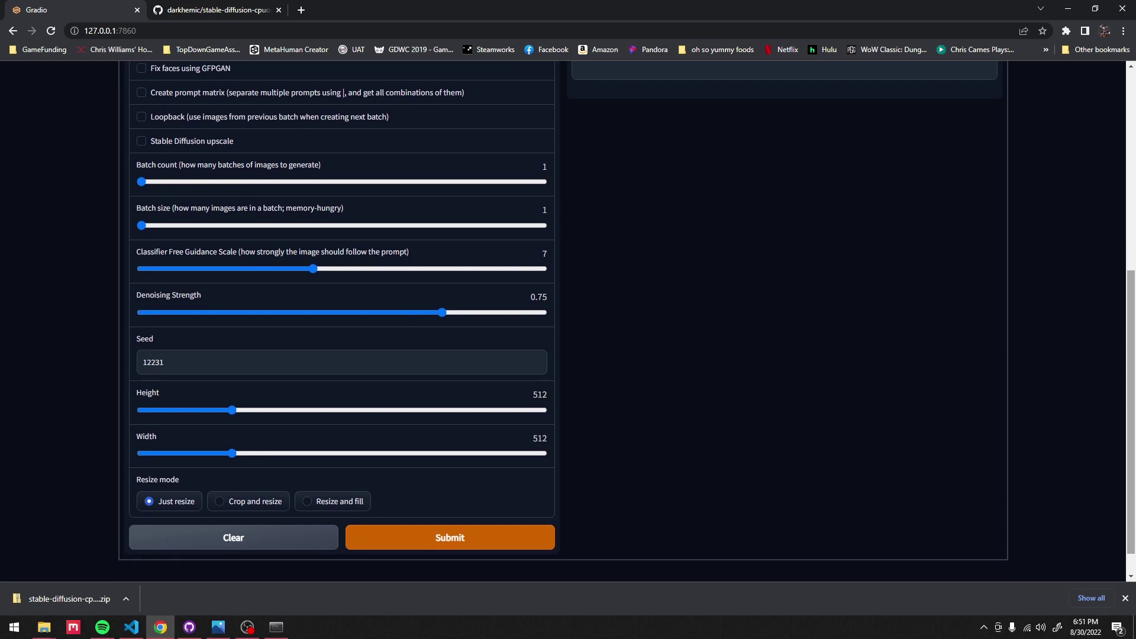
{"action": "left_click", "coordinate": [450, 537]}
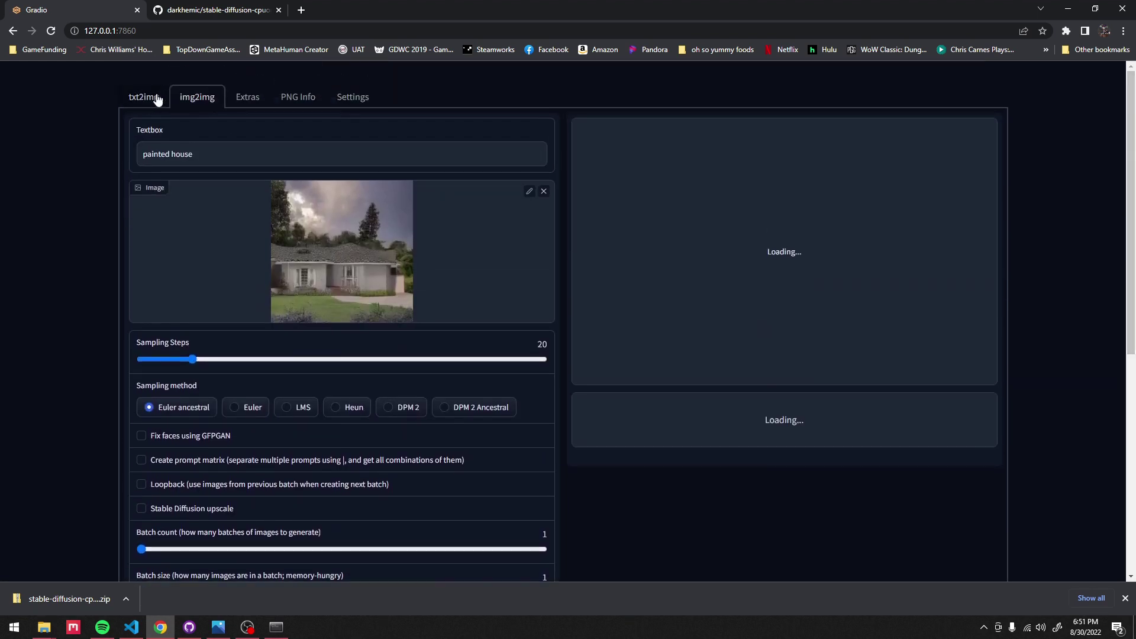
Look over the txt2img and Extras pages of the web UI and return to the stable-diffusion-cpuonly README
{"action": "left_click", "coordinate": [144, 97]}
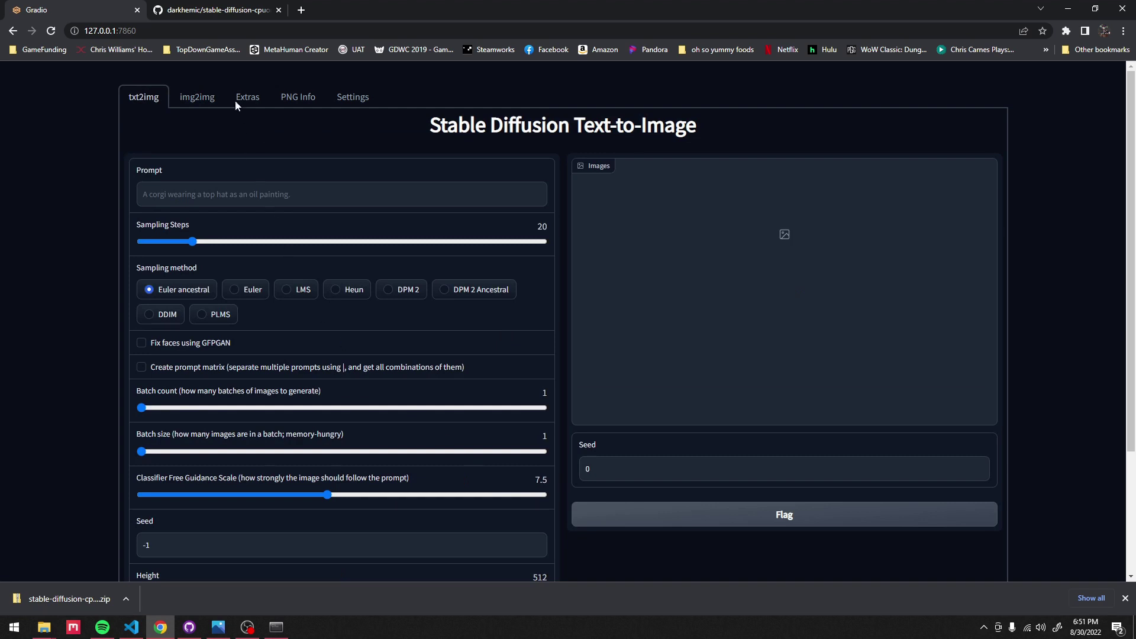
{"action": "left_click", "coordinate": [166, 315]}
{"action": "left_click", "coordinate": [248, 96]}
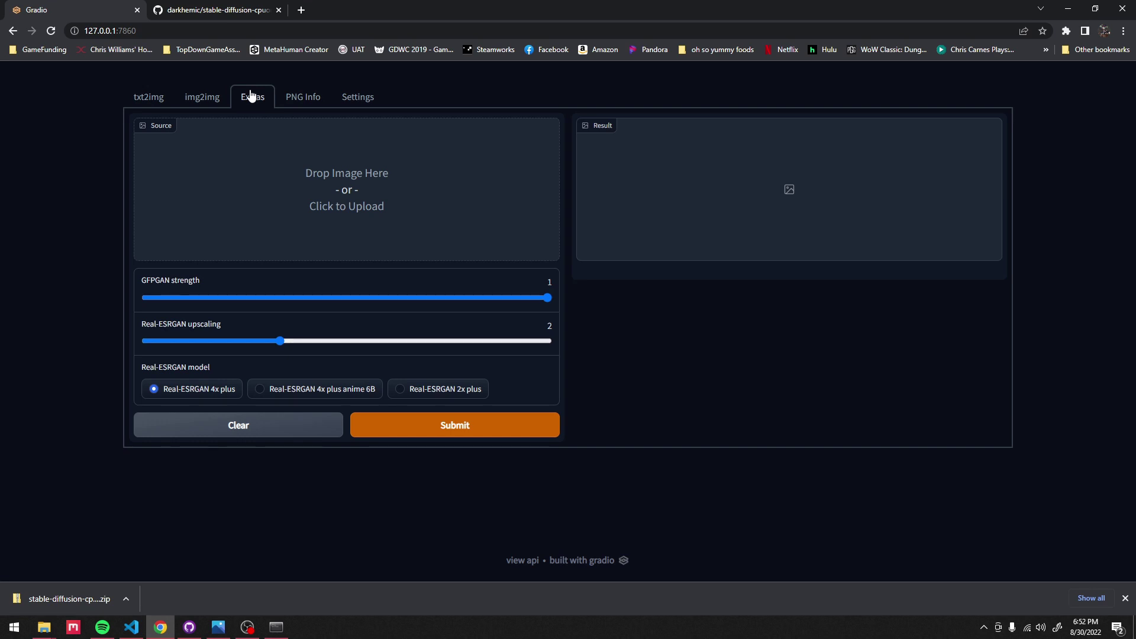
{"action": "left_click", "coordinate": [232, 10]}
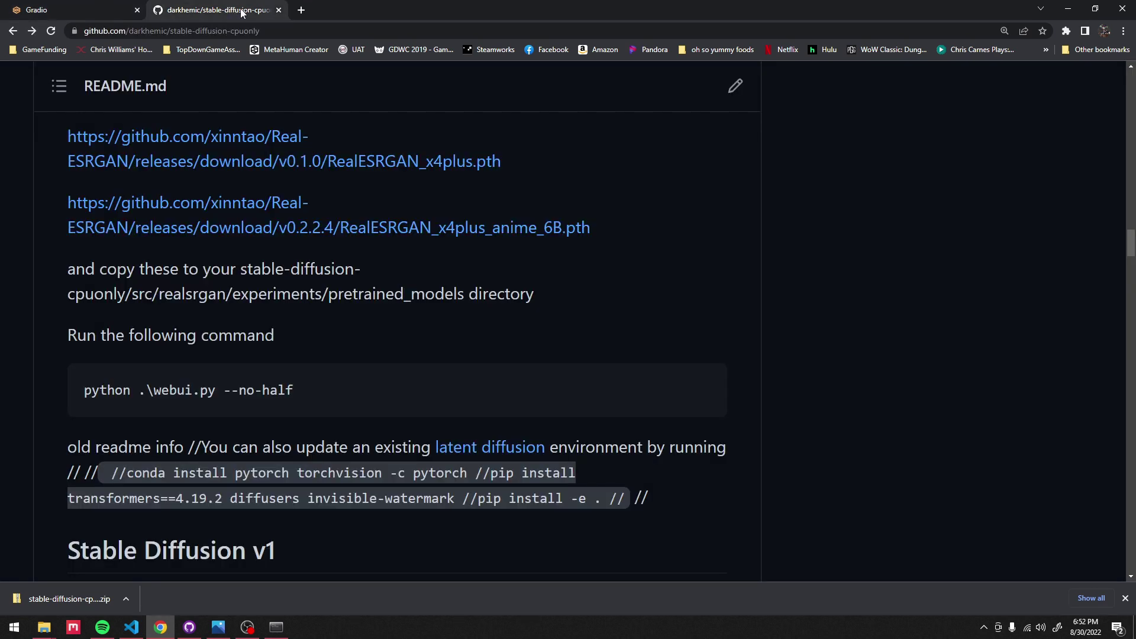
Return to the Gradio web UI and check the img2img generation progress in the Anaconda PowerShell prompt
{"action": "left_click", "coordinate": [110, 12]}
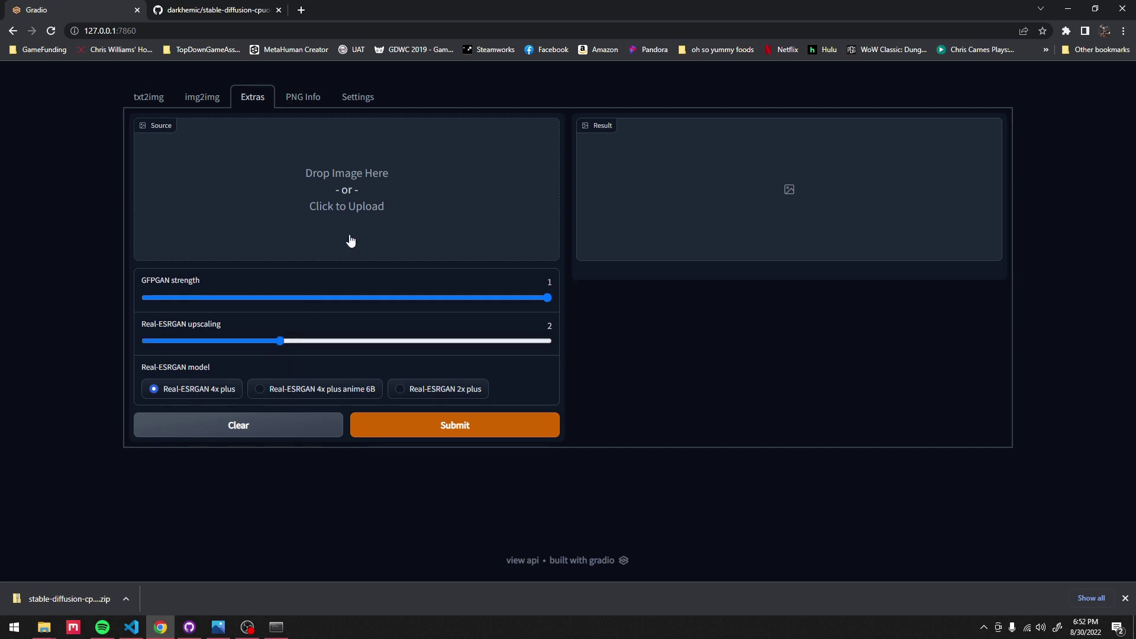
{"action": "left_click", "coordinate": [277, 627]}
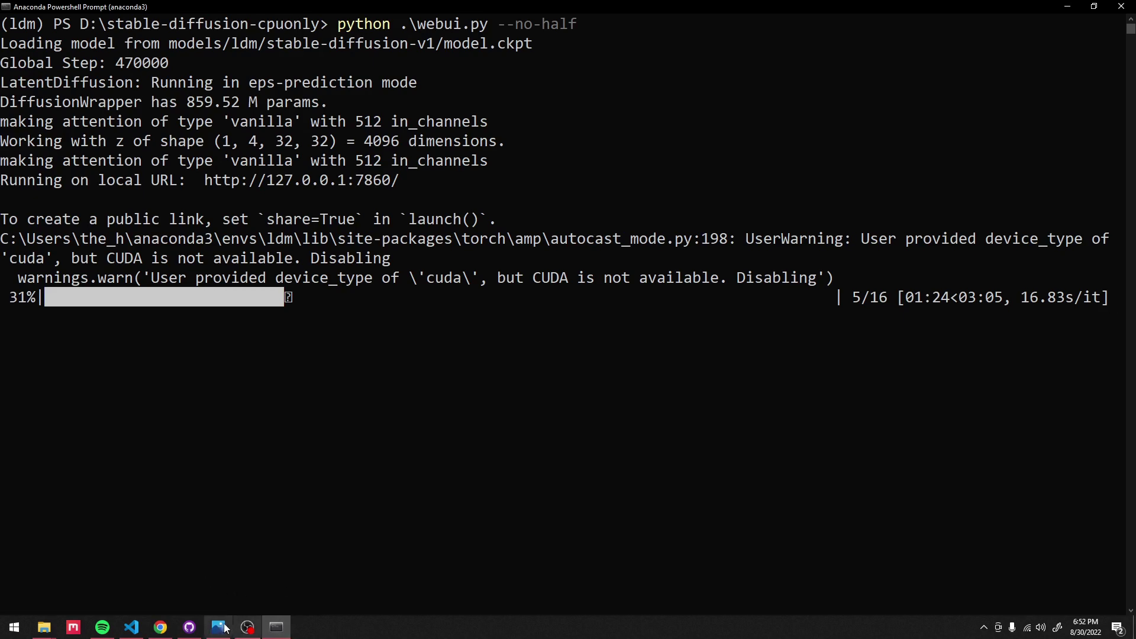
{"action": "left_click", "coordinate": [160, 627]}
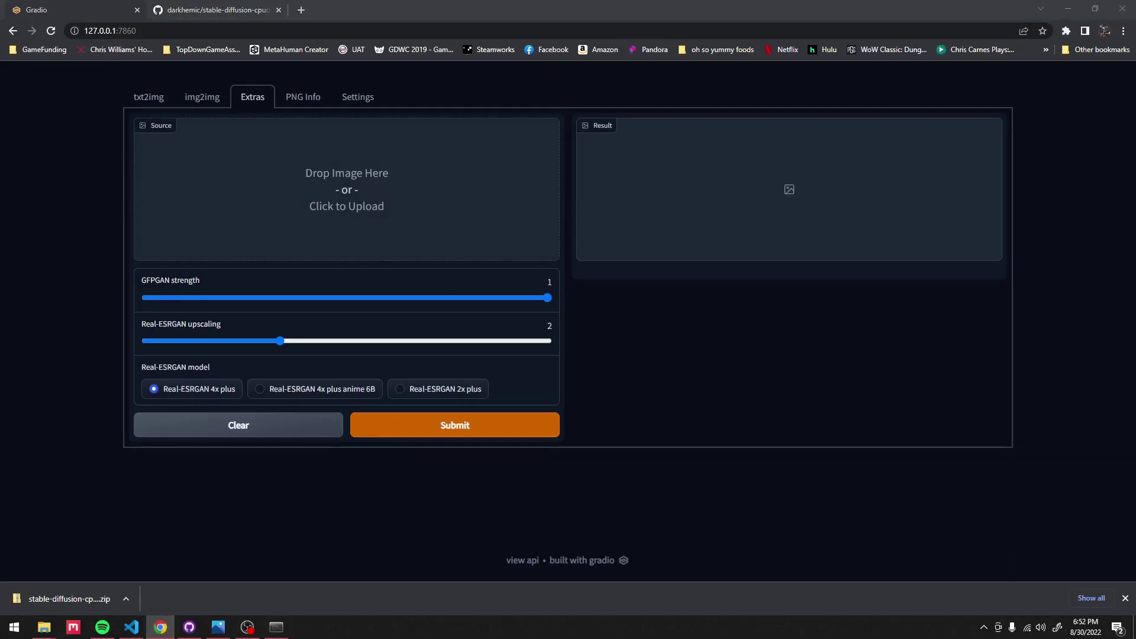
{"action": "left_click", "coordinate": [347, 189]}
{"action": "left_click", "coordinate": [266, 93]}
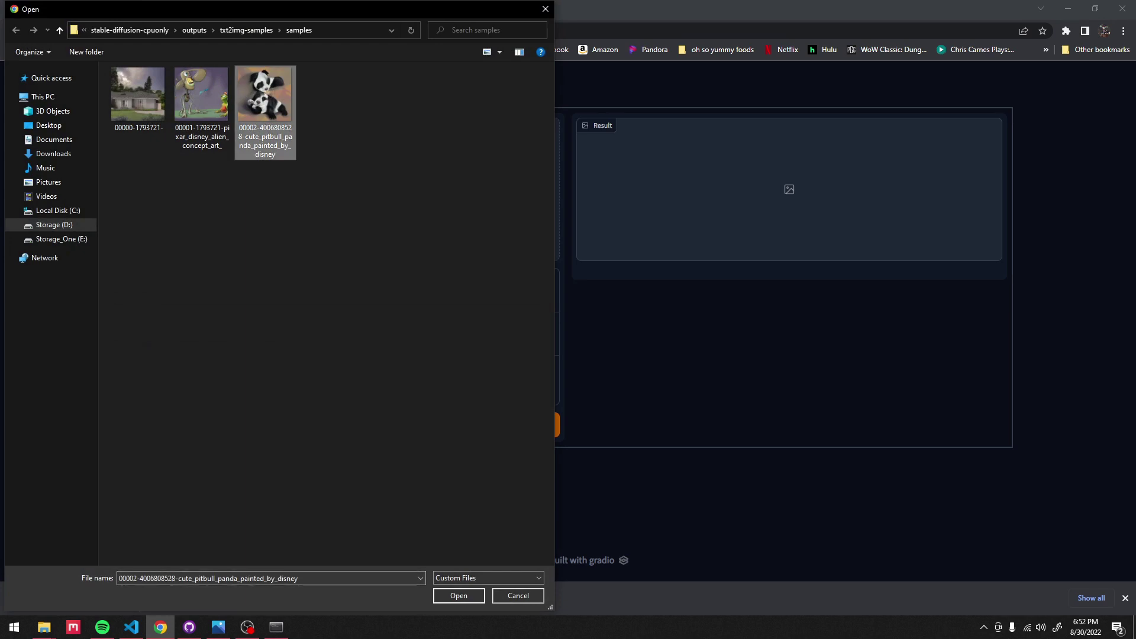
{"action": "key", "text": "Return"}
Set Real-ESRGAN upscaling to 1, submit the Extras job and check the Anaconda PowerShell prompt for its progress
{"action": "left_click_drag", "start_coordinate": [272, 341], "coordinate": [128, 345]}
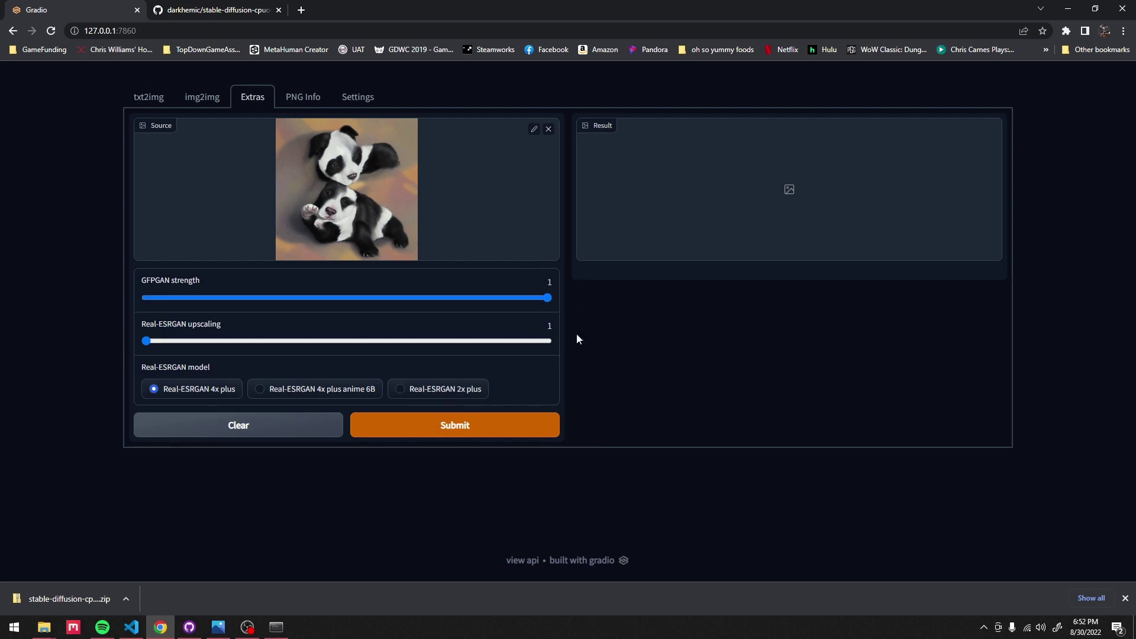
{"action": "left_click", "coordinate": [453, 428]}
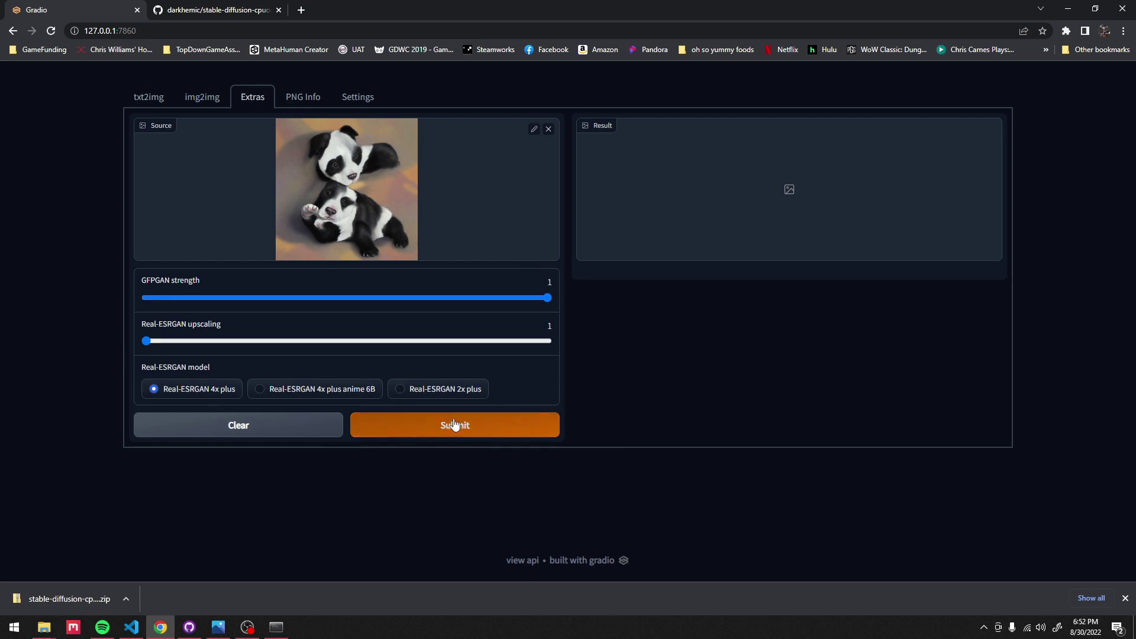
{"action": "left_click", "coordinate": [278, 629]}
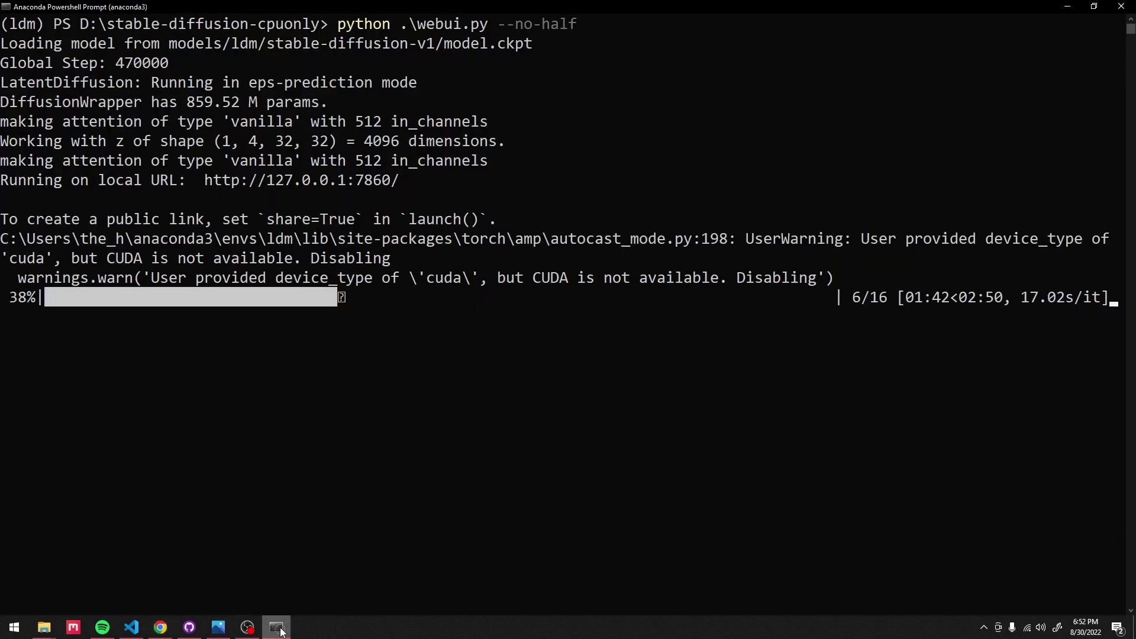
{"action": "left_click", "coordinate": [161, 629]}
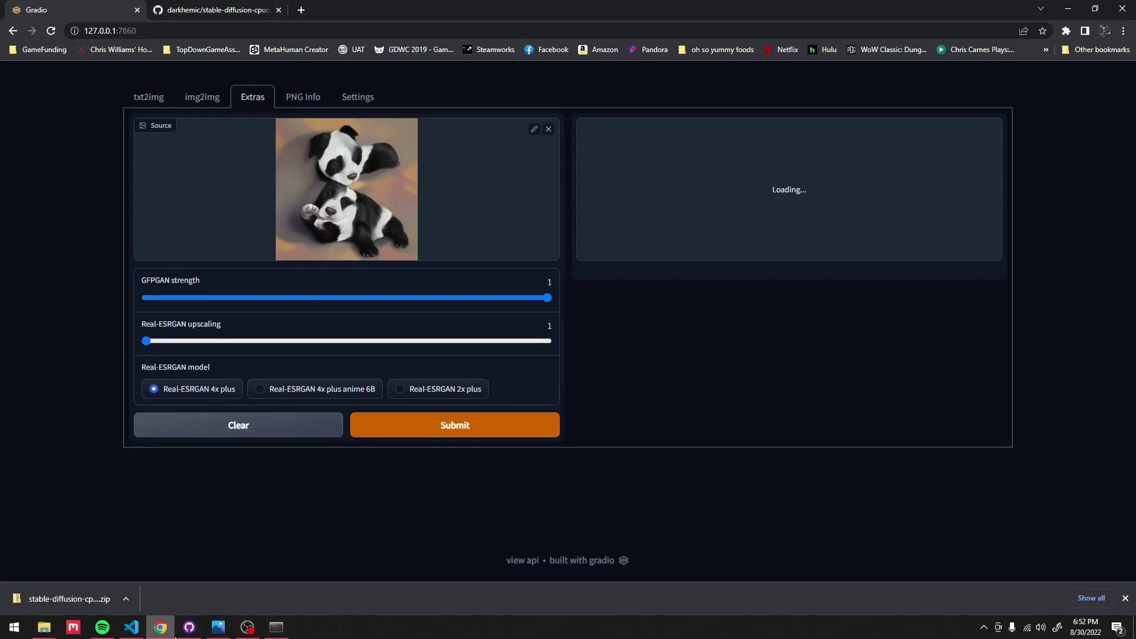
Set both the height and the width of the txt2img output image to 1280
{"action": "left_click", "coordinate": [148, 97]}
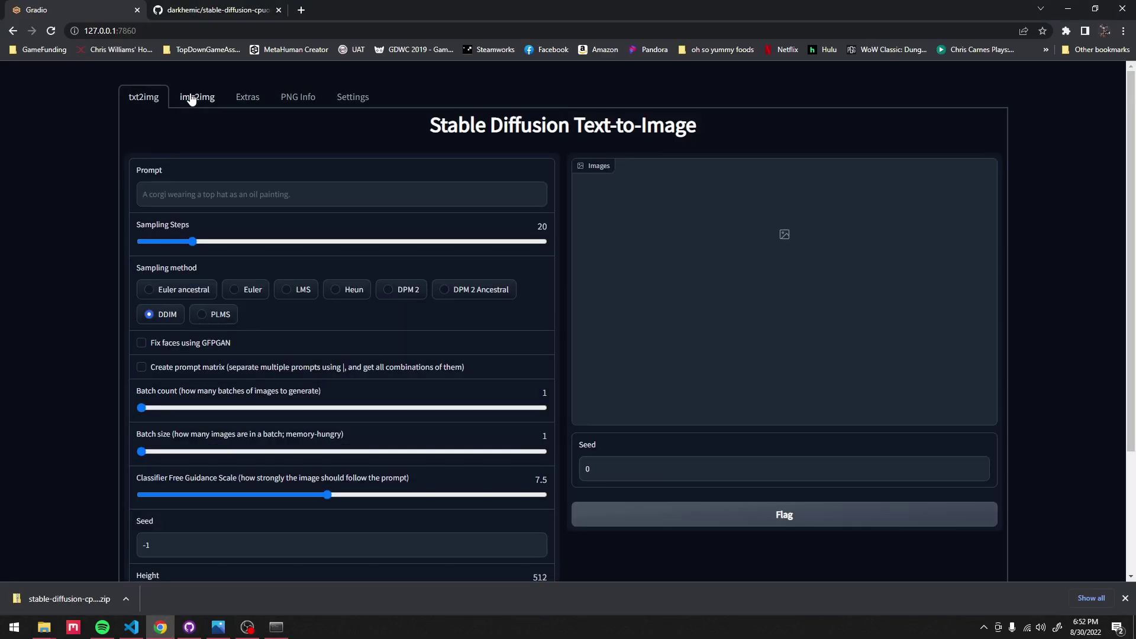
{"action": "left_click_drag", "start_coordinate": [1130, 139], "coordinate": [1131, 198]}
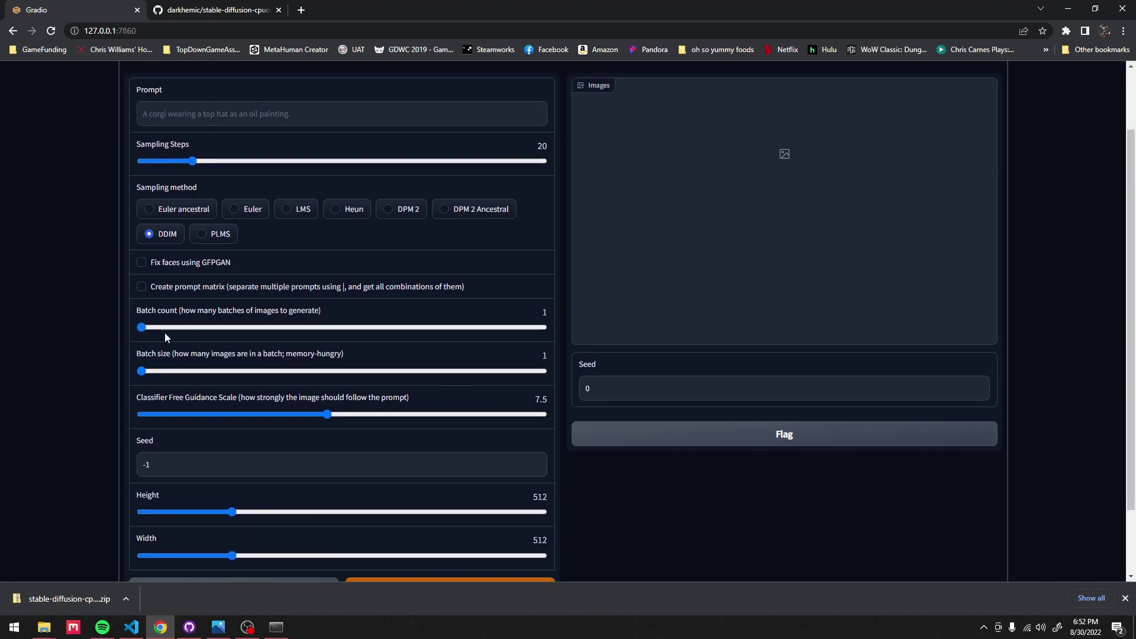
{"action": "mouse_move", "coordinate": [142, 328]}
{"action": "left_mouse_down"}
{"action": "mouse_move", "coordinate": [545, 327]}
{"action": "mouse_move", "coordinate": [141, 327]}
{"action": "left_mouse_up"}
{"action": "left_click_drag", "start_coordinate": [232, 512], "coordinate": [361, 511]}
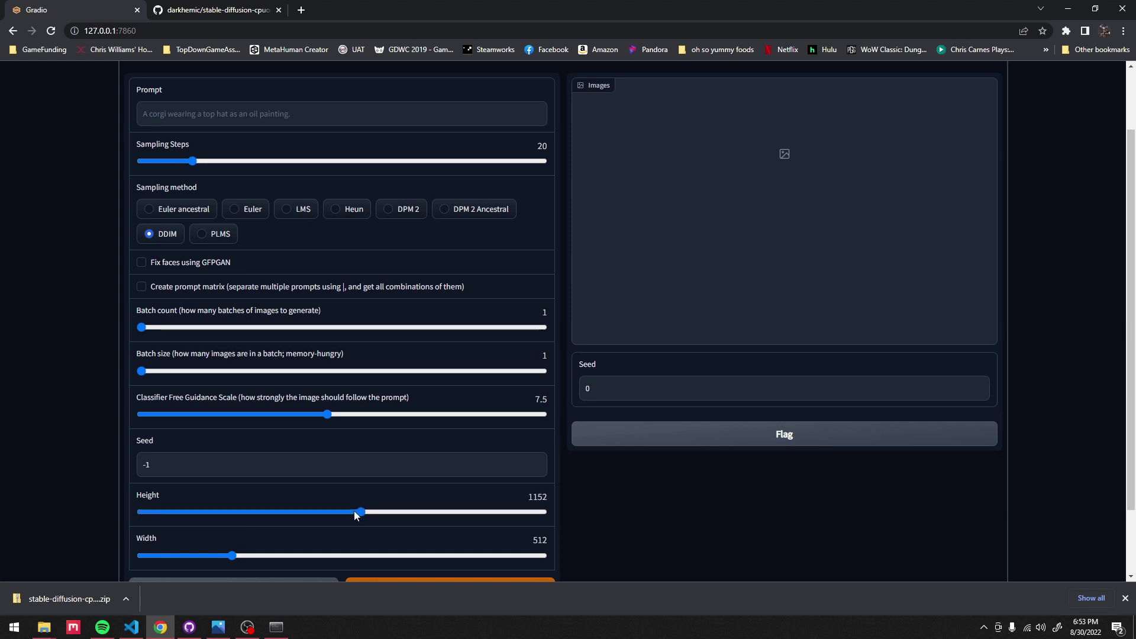
{"action": "left_click_drag", "start_coordinate": [232, 555], "coordinate": [361, 555]}
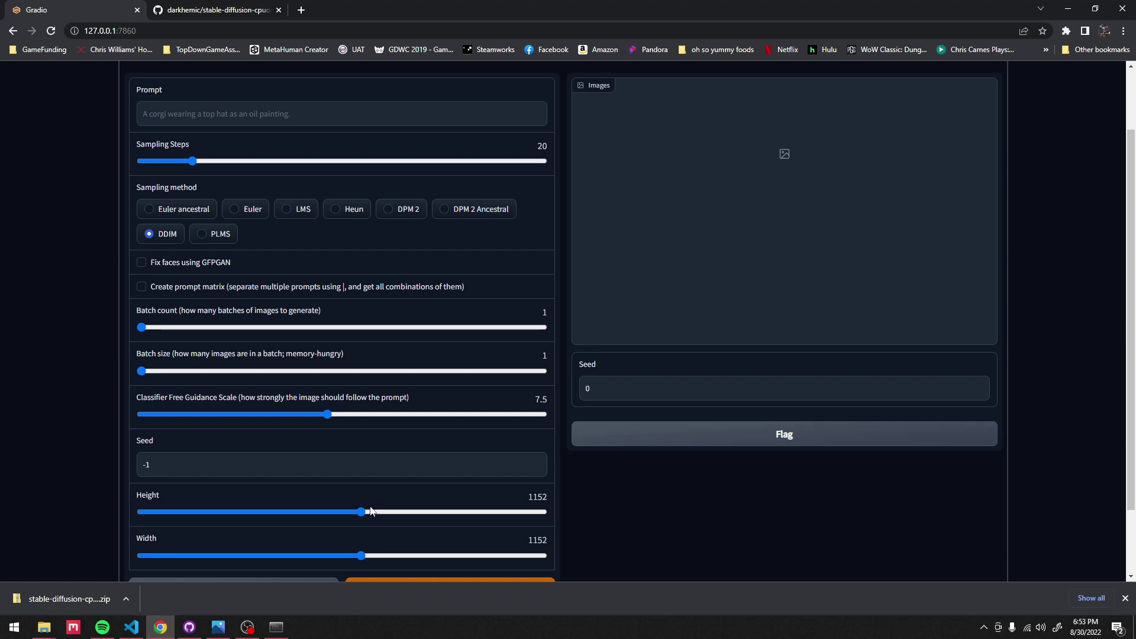
{"action": "left_click_drag", "start_coordinate": [361, 511], "coordinate": [387, 512]}
{"action": "left_click_drag", "start_coordinate": [361, 556], "coordinate": [387, 556]}
Compare the progress in the Anaconda PowerShell prompt with the pending Extras and img2img outputs in the web UI
{"action": "left_click", "coordinate": [278, 630]}
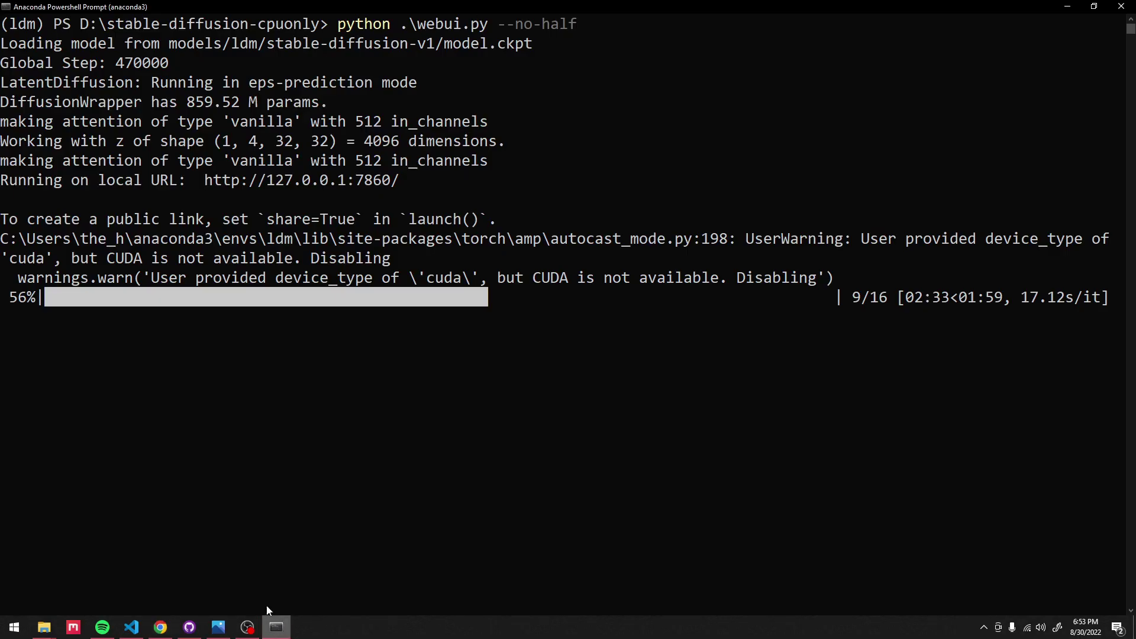
{"action": "left_click", "coordinate": [165, 630]}
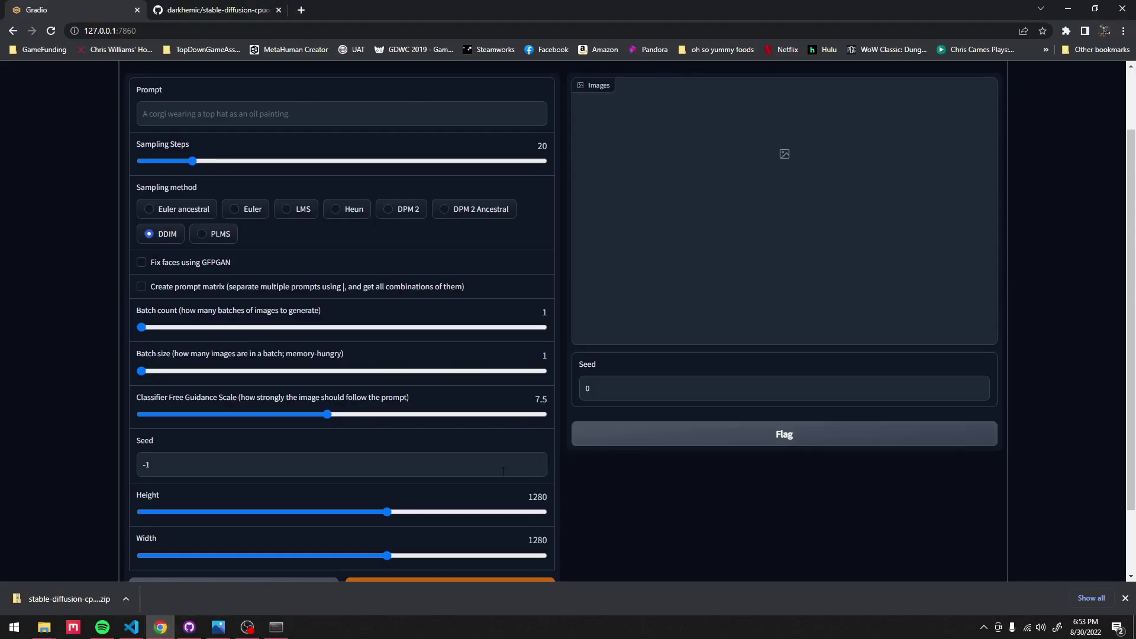
{"action": "scroll", "coordinate": [630, 414], "scroll_direction": "up", "scroll_amount": 2}
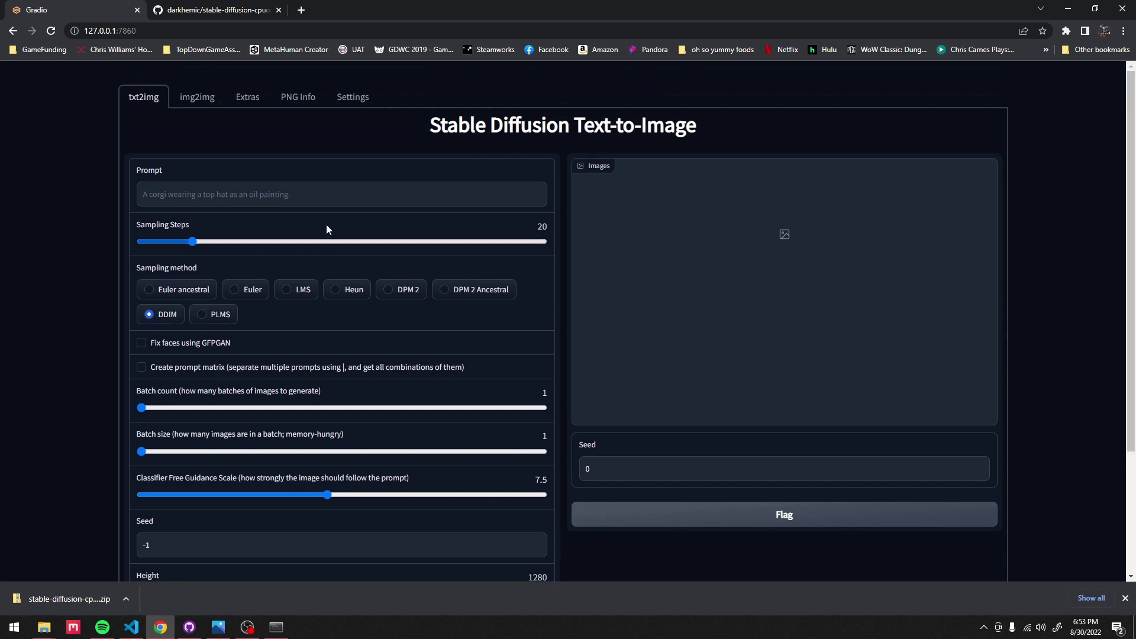
{"action": "left_click", "coordinate": [249, 96]}
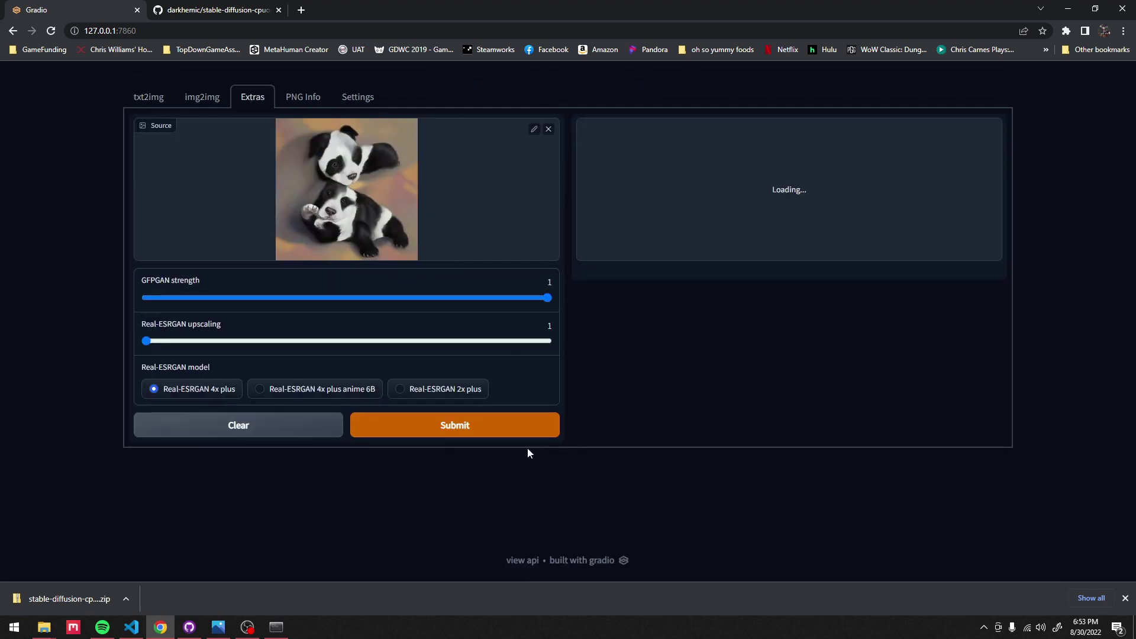
{"action": "left_click", "coordinate": [202, 96]}
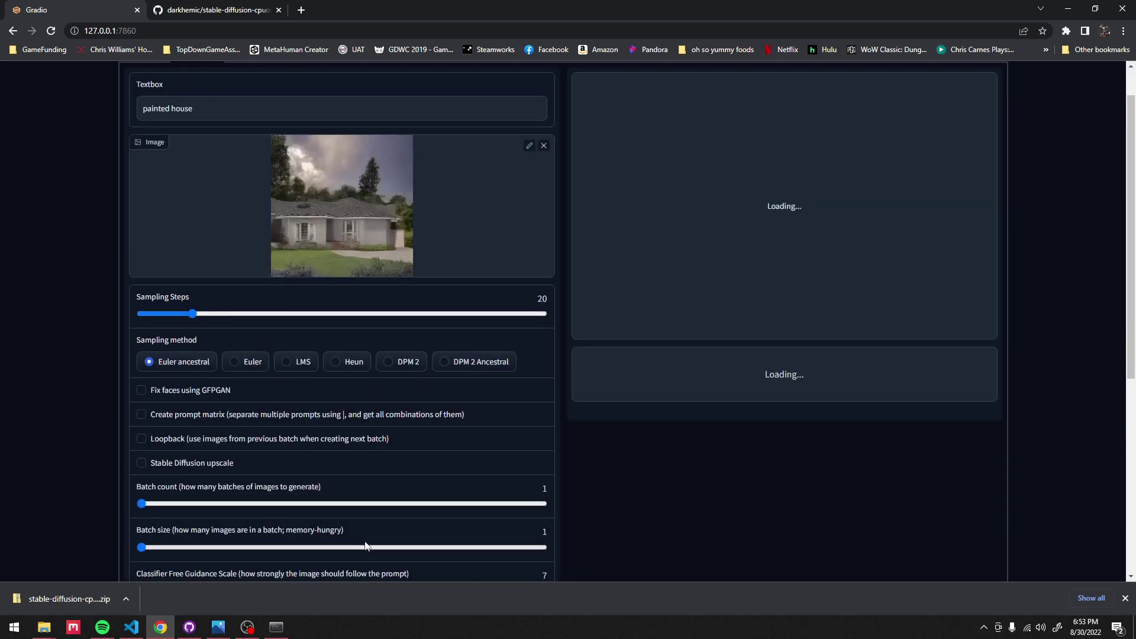
{"action": "left_click", "coordinate": [276, 627]}
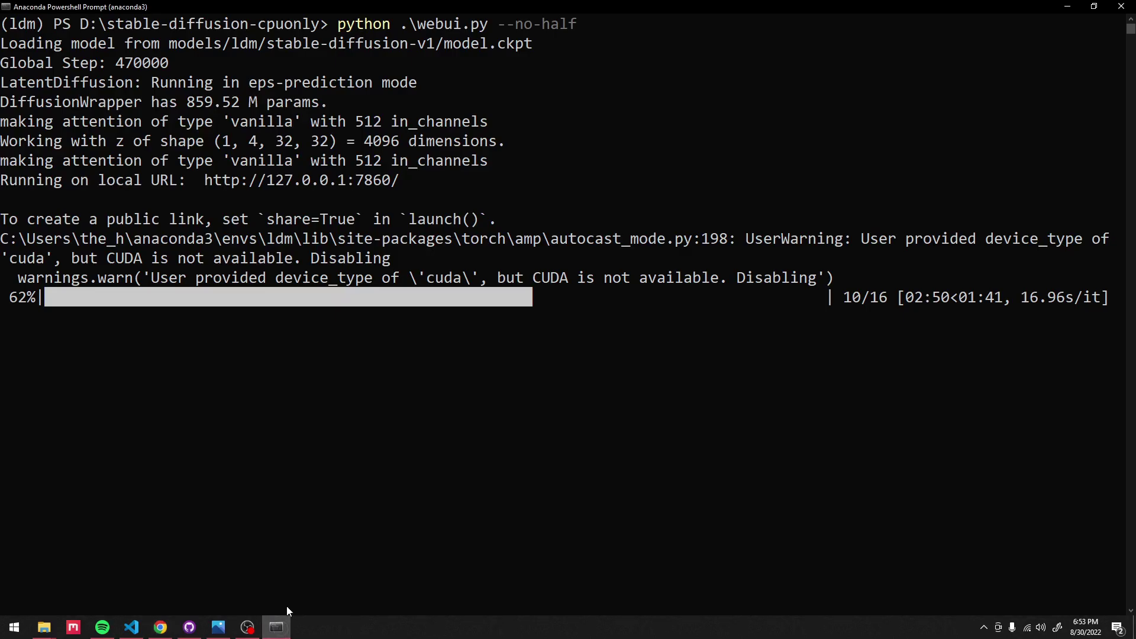